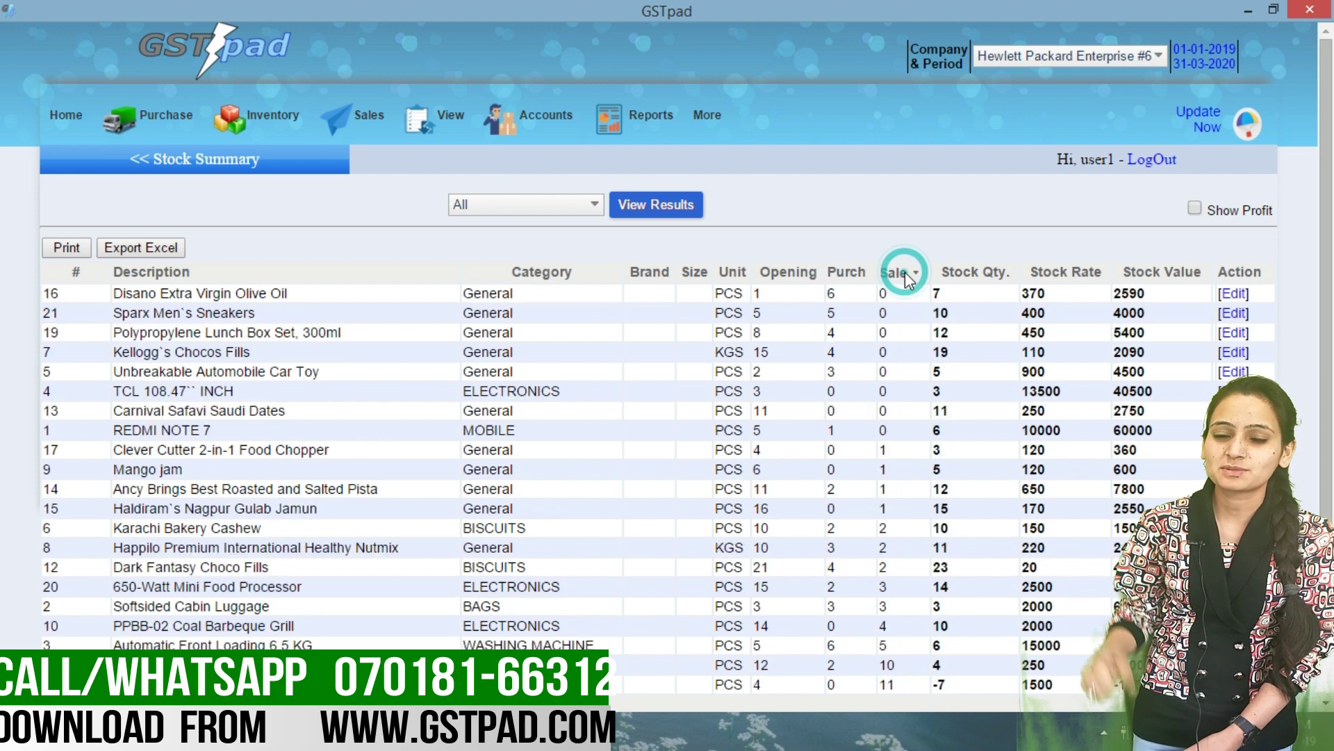
Sort the stock summary by sale quantity from highest to lowest, and by stock quantity in both directions
left_click(904, 274)
left_click(902, 296)
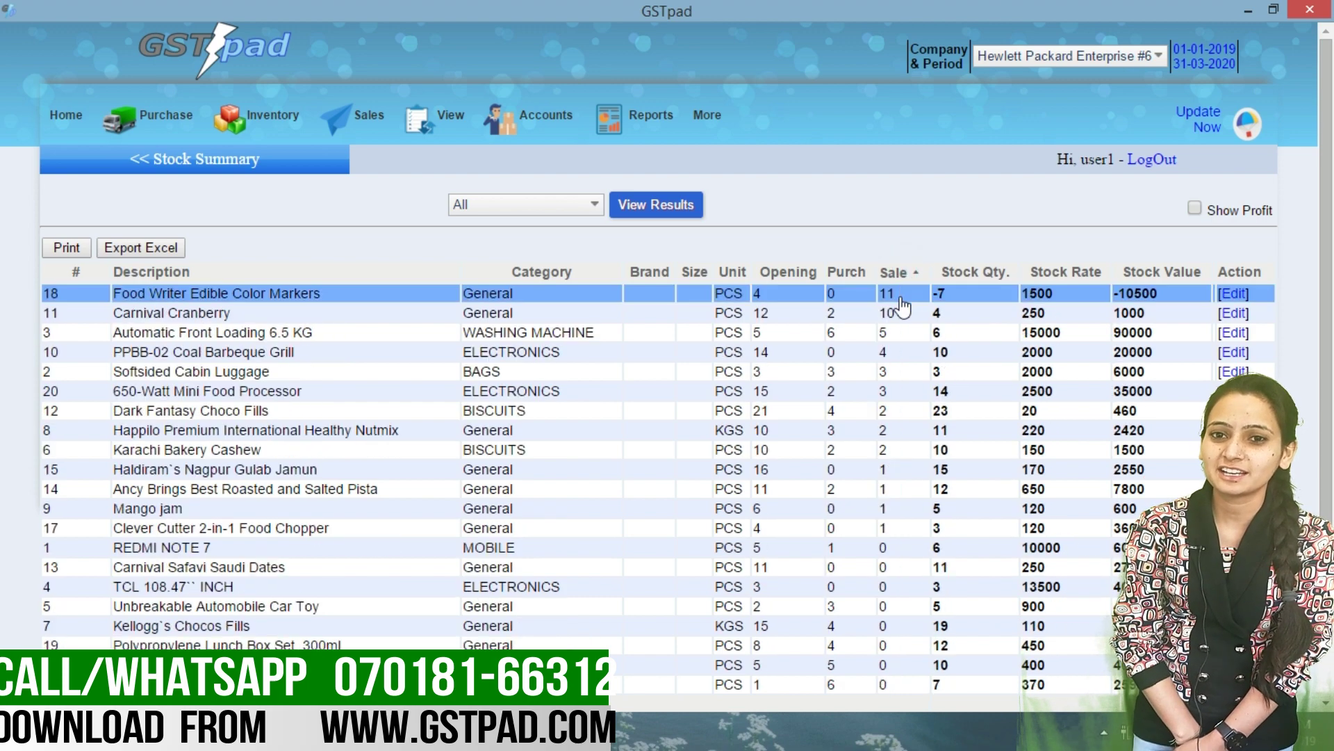
left_click(965, 273)
left_click(955, 295)
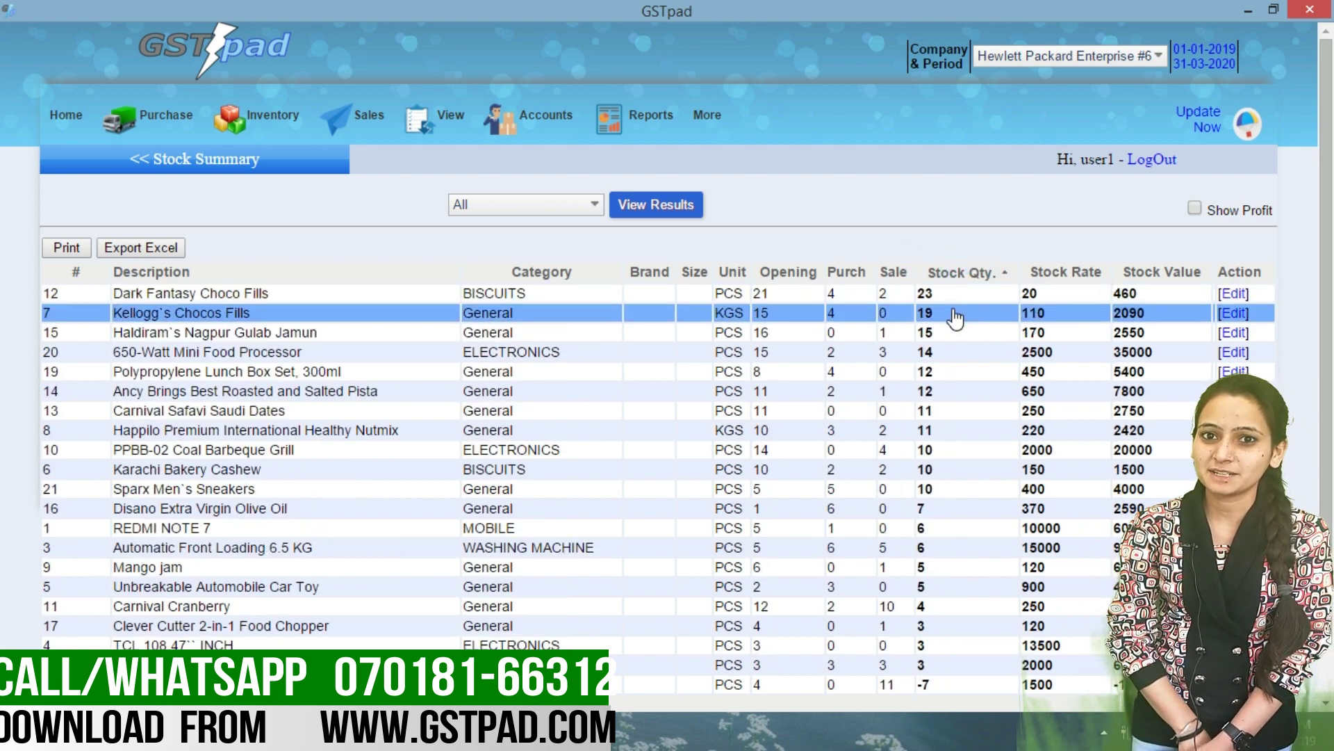
left_click(952, 273)
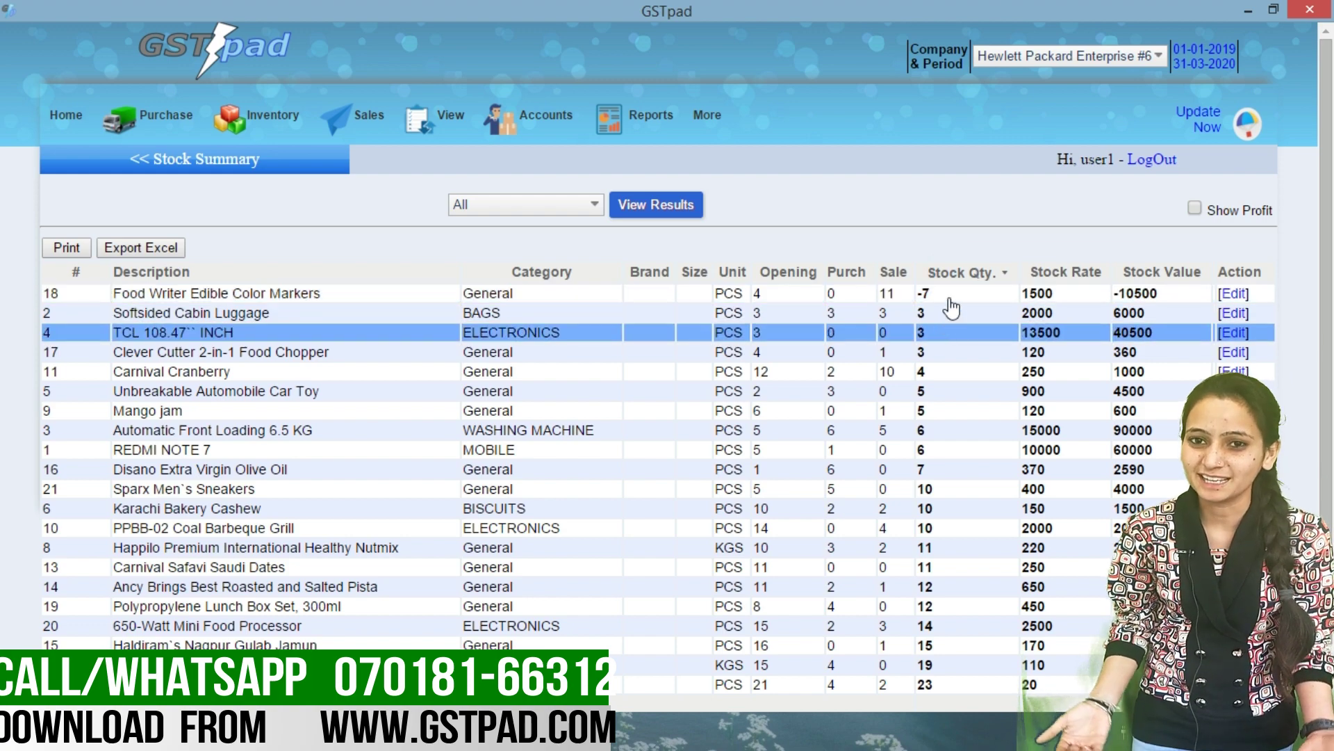
left_click(948, 272)
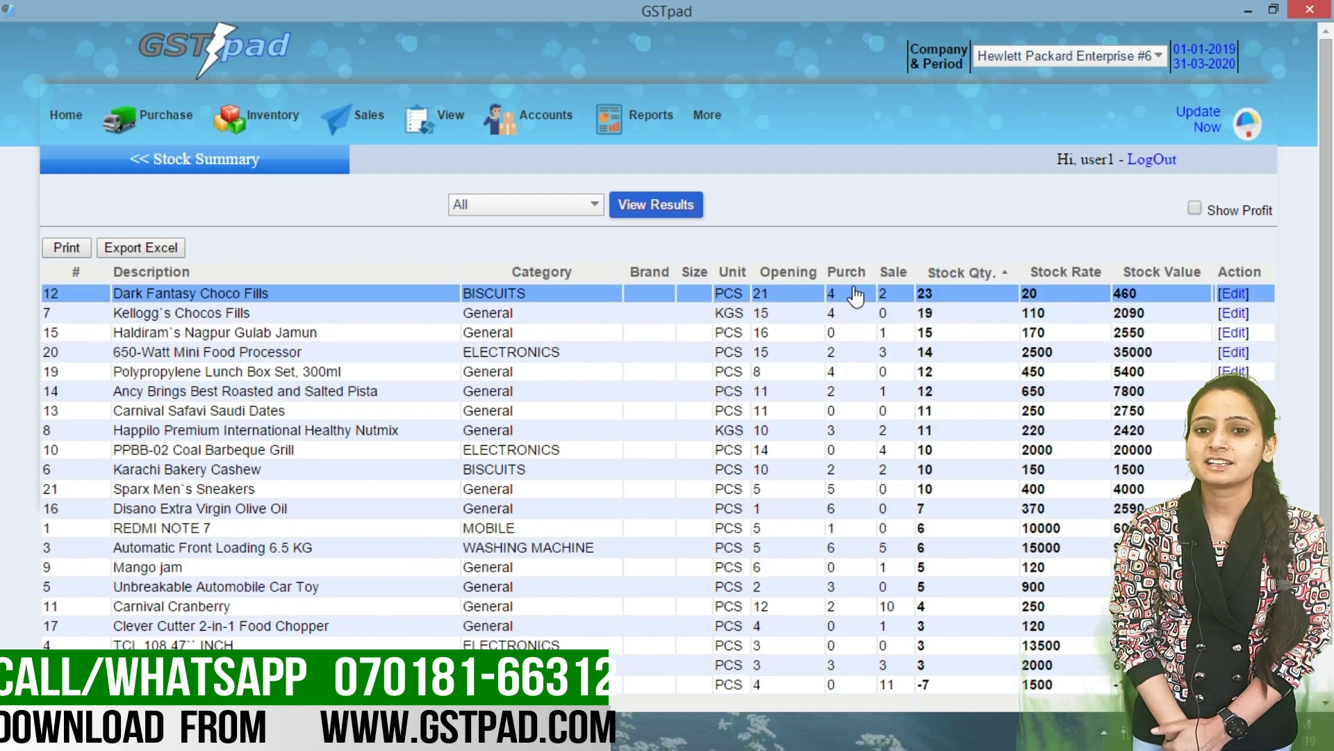
Compare slow-selling and heavily stocked items by sorting on sales in both directions and on stock quantity from highest to lowest
left_click(894, 276)
left_click(893, 273)
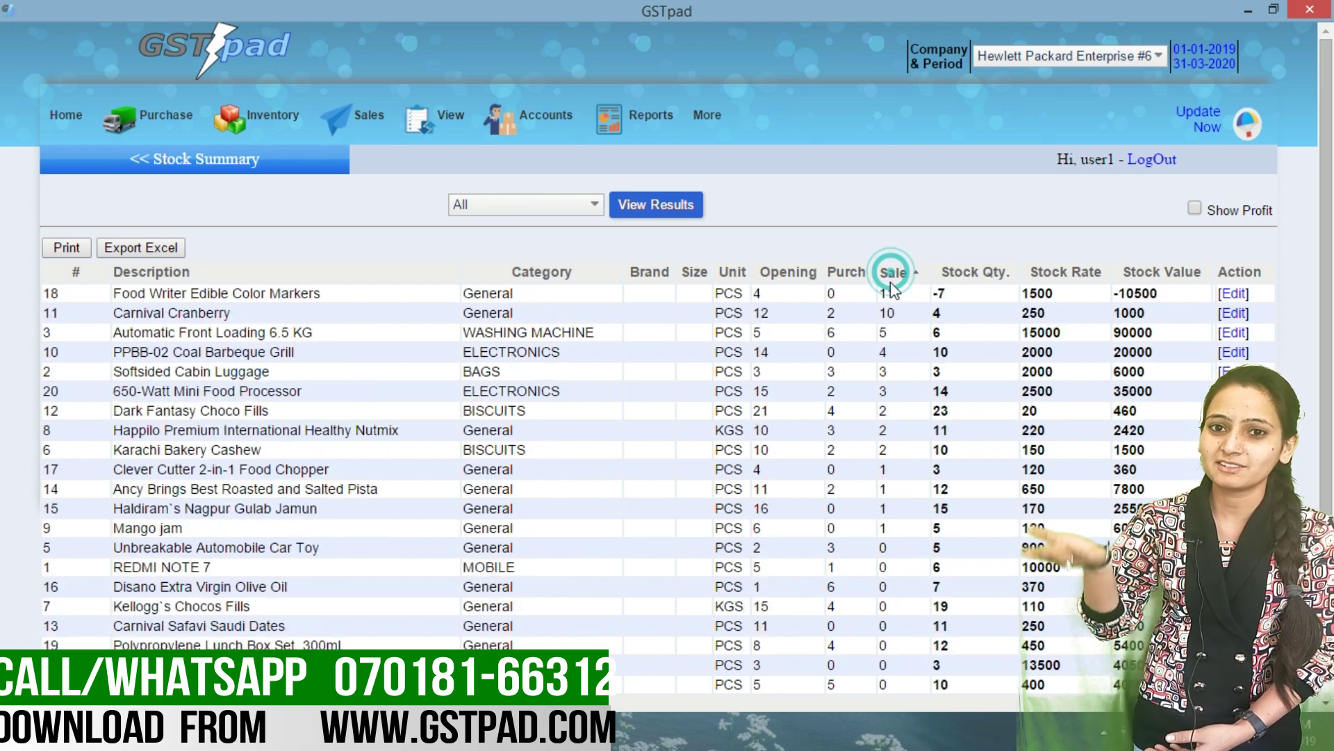
left_click(893, 274)
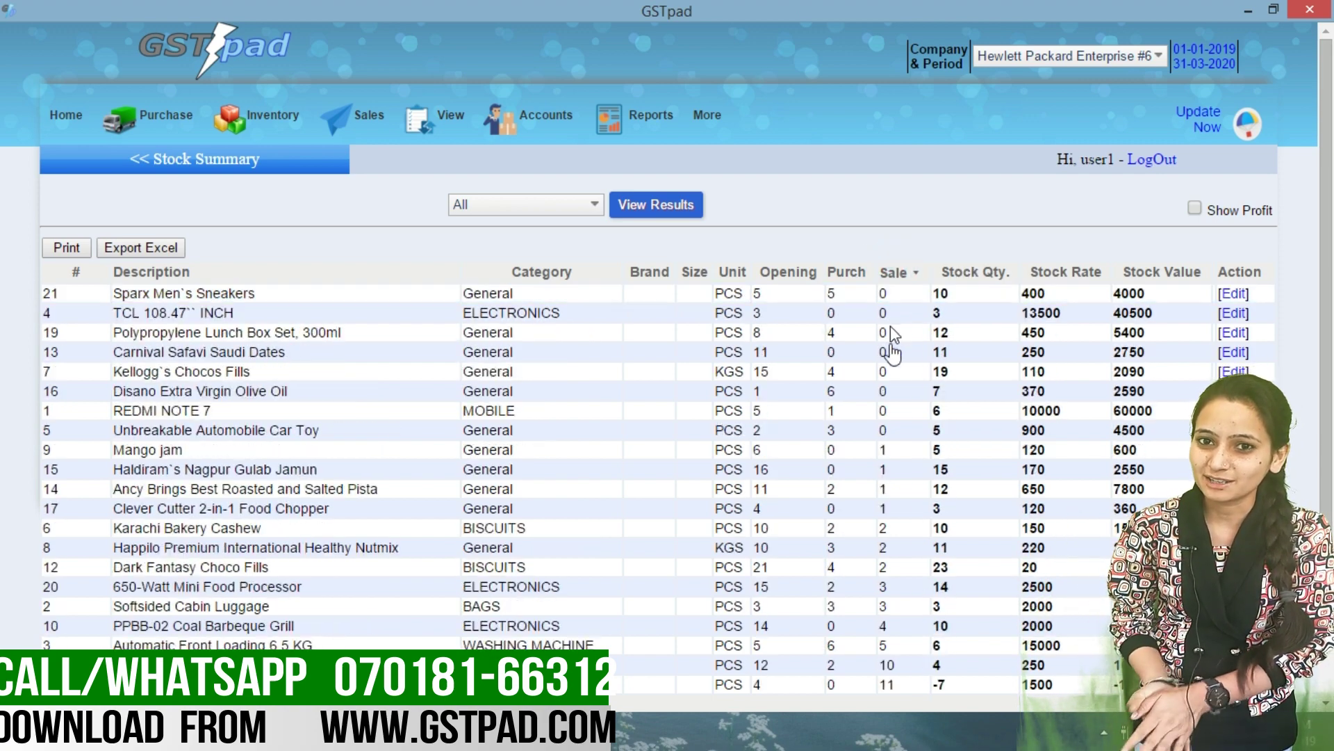
left_click(887, 452)
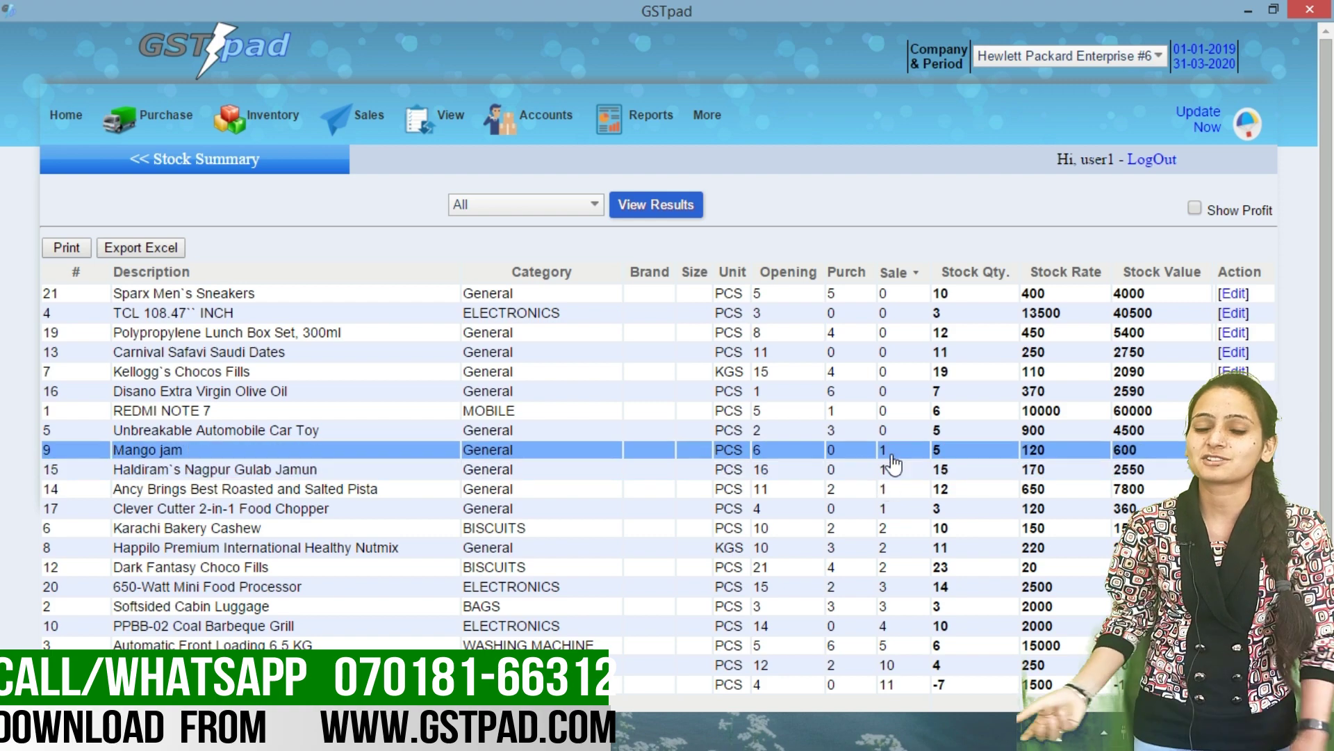
left_click(957, 276)
left_click(957, 276)
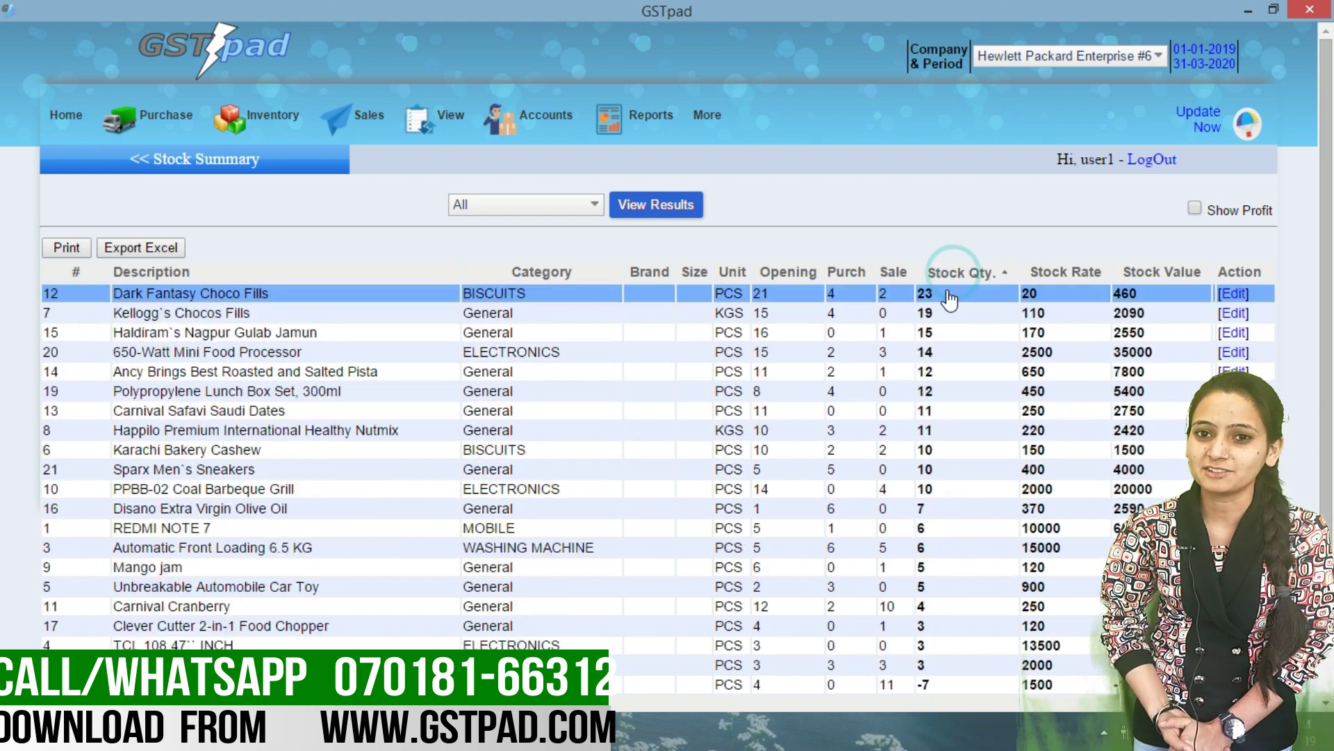
left_click(946, 314)
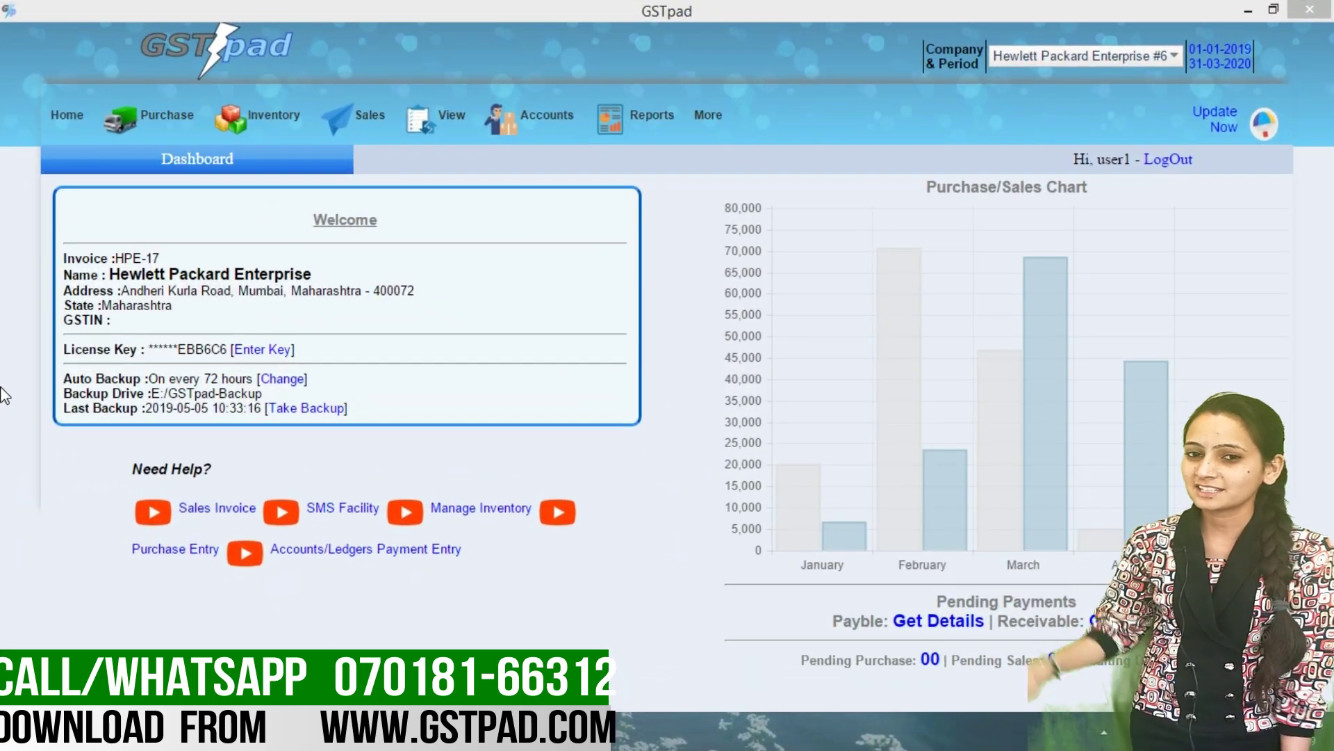
left_click(1225, 123)
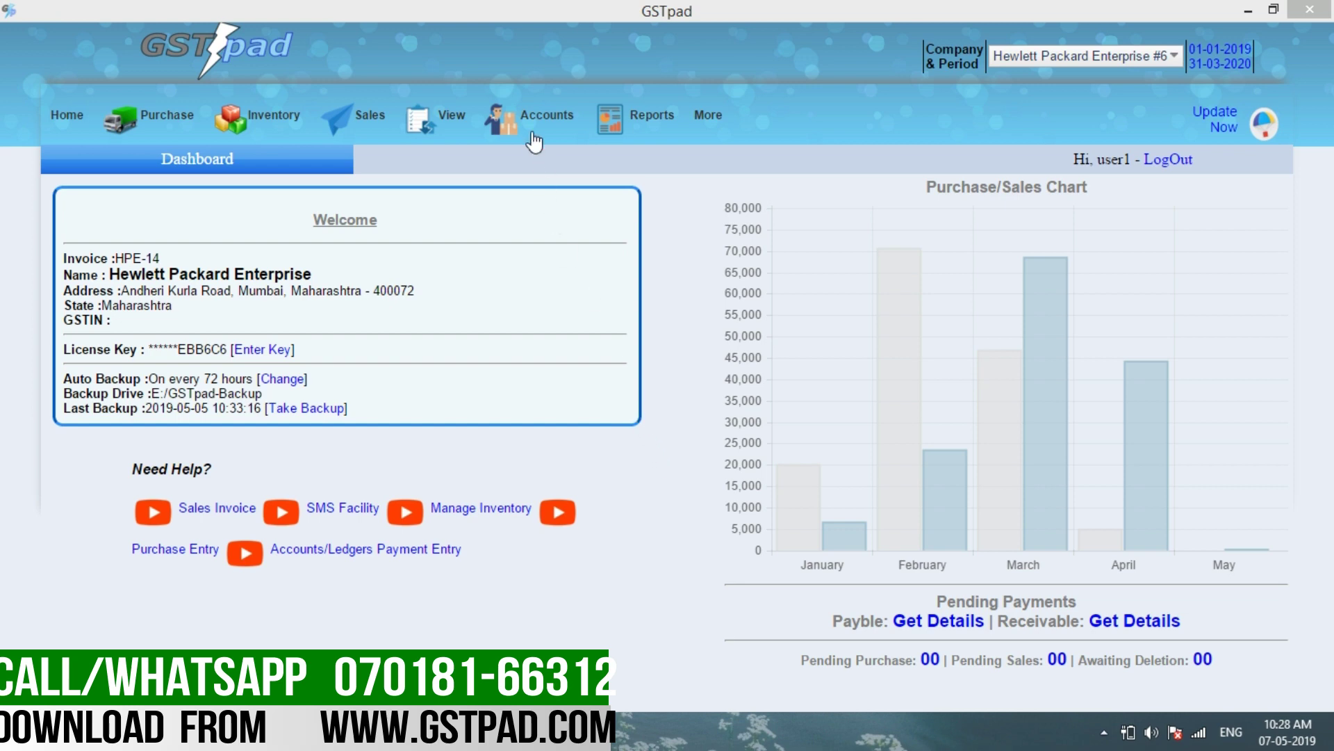
Open the account ledger of the first client in the clients list
left_click(545, 116)
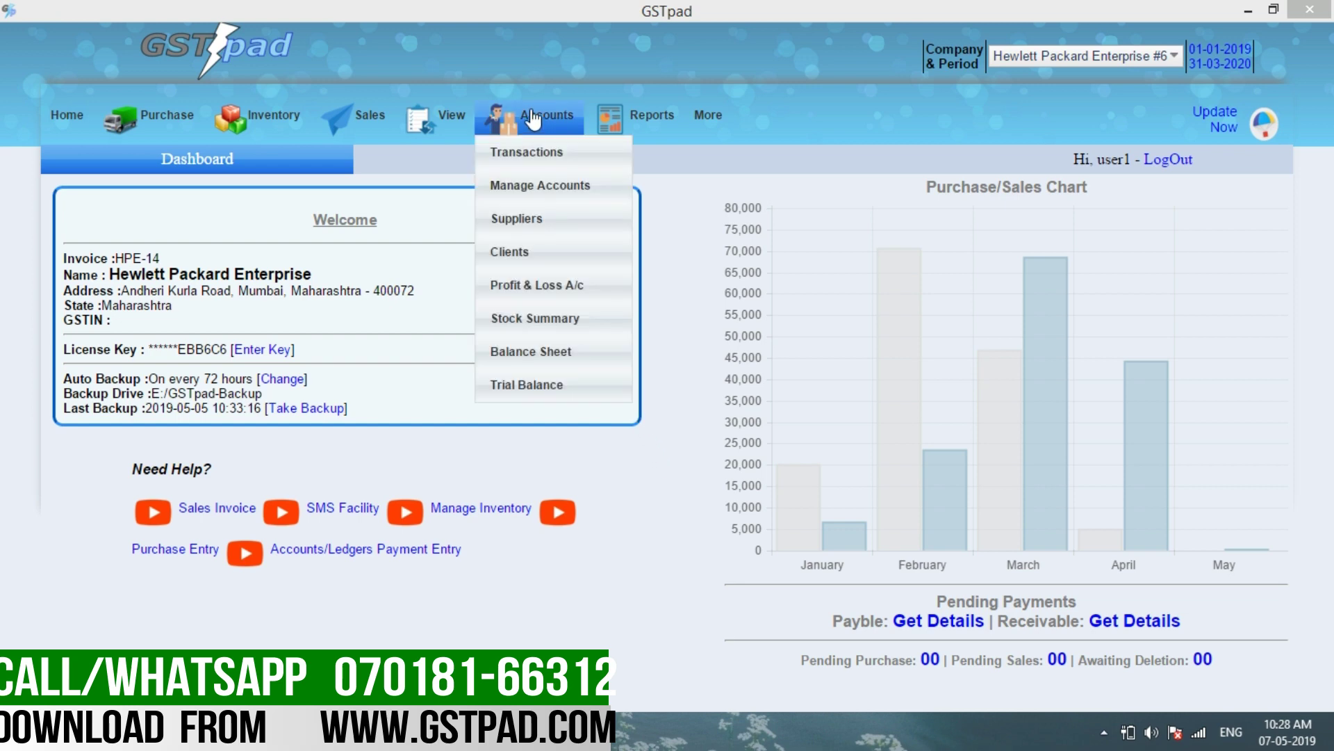
left_click(512, 253)
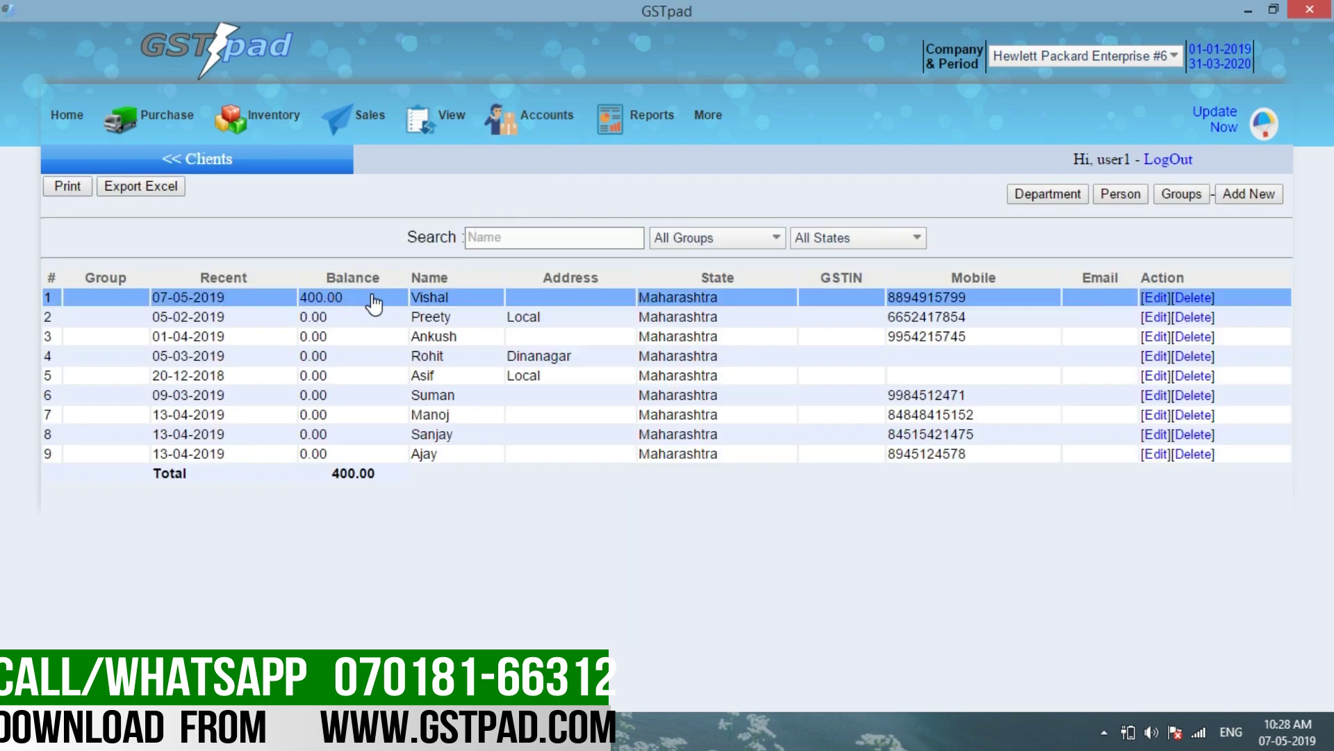
left_click(373, 301)
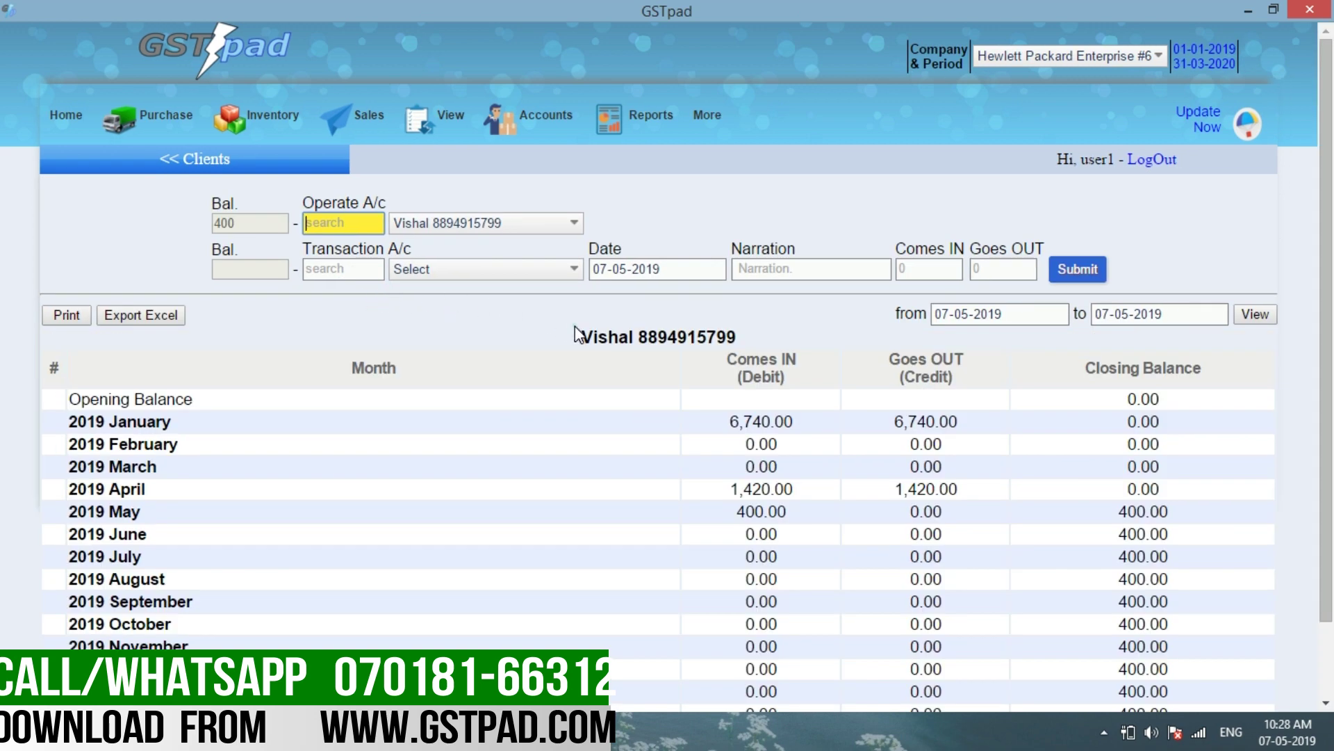
left_click_drag(577, 334, 758, 340)
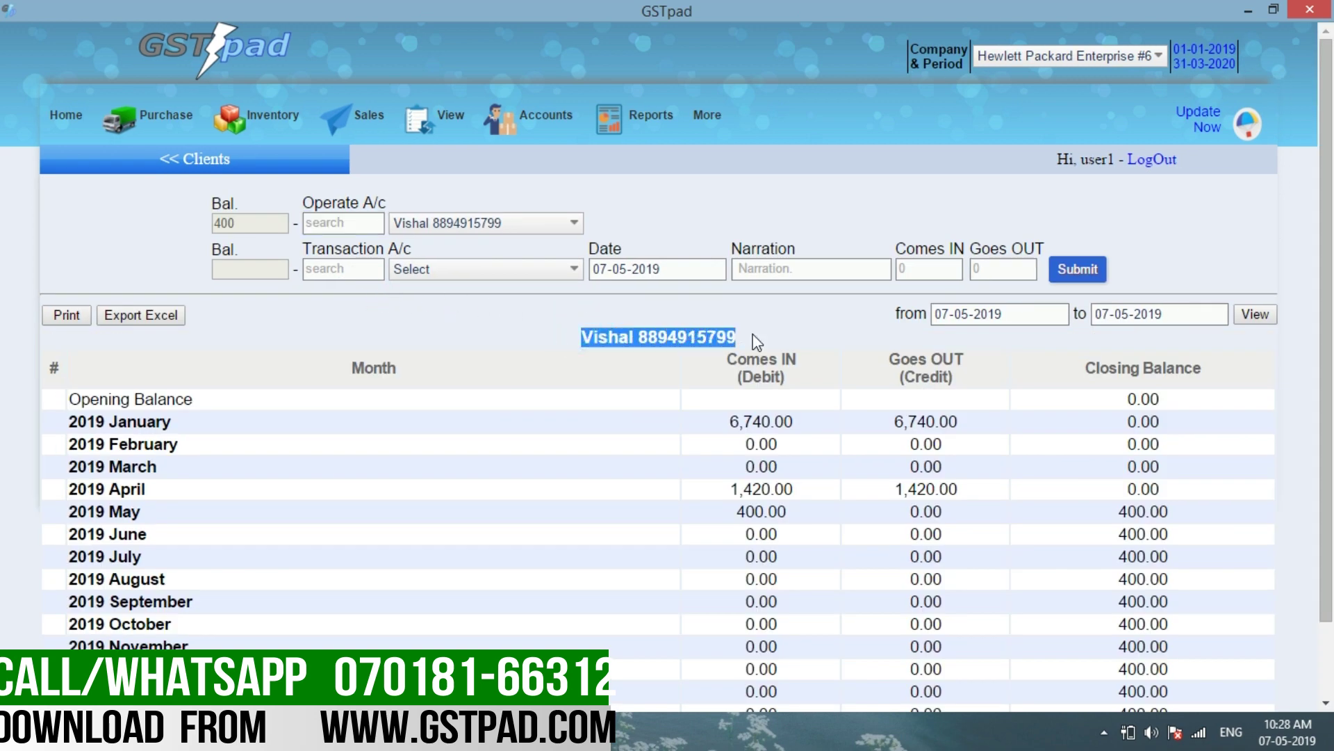
left_click(720, 325)
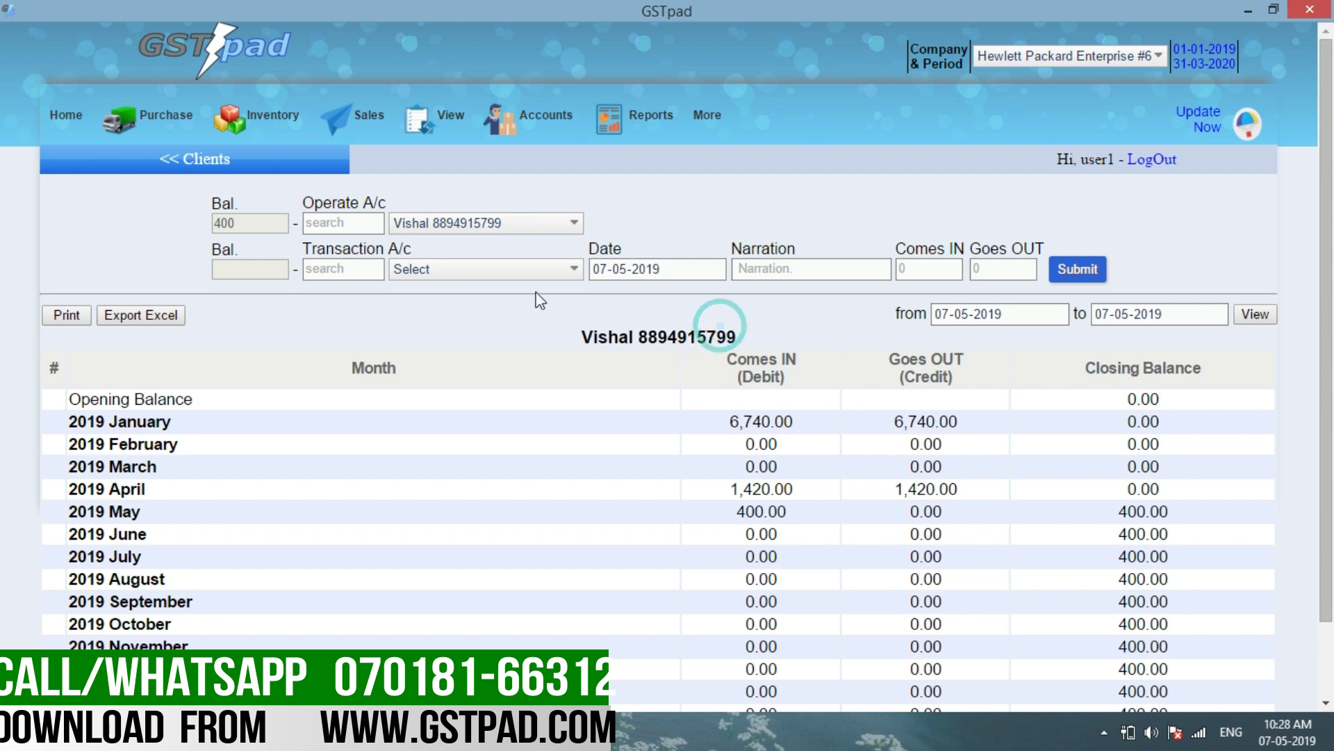
Record a transaction with the Cash account for this client, with 200 as the Goes OUT amount
left_click(466, 224)
left_click(467, 224)
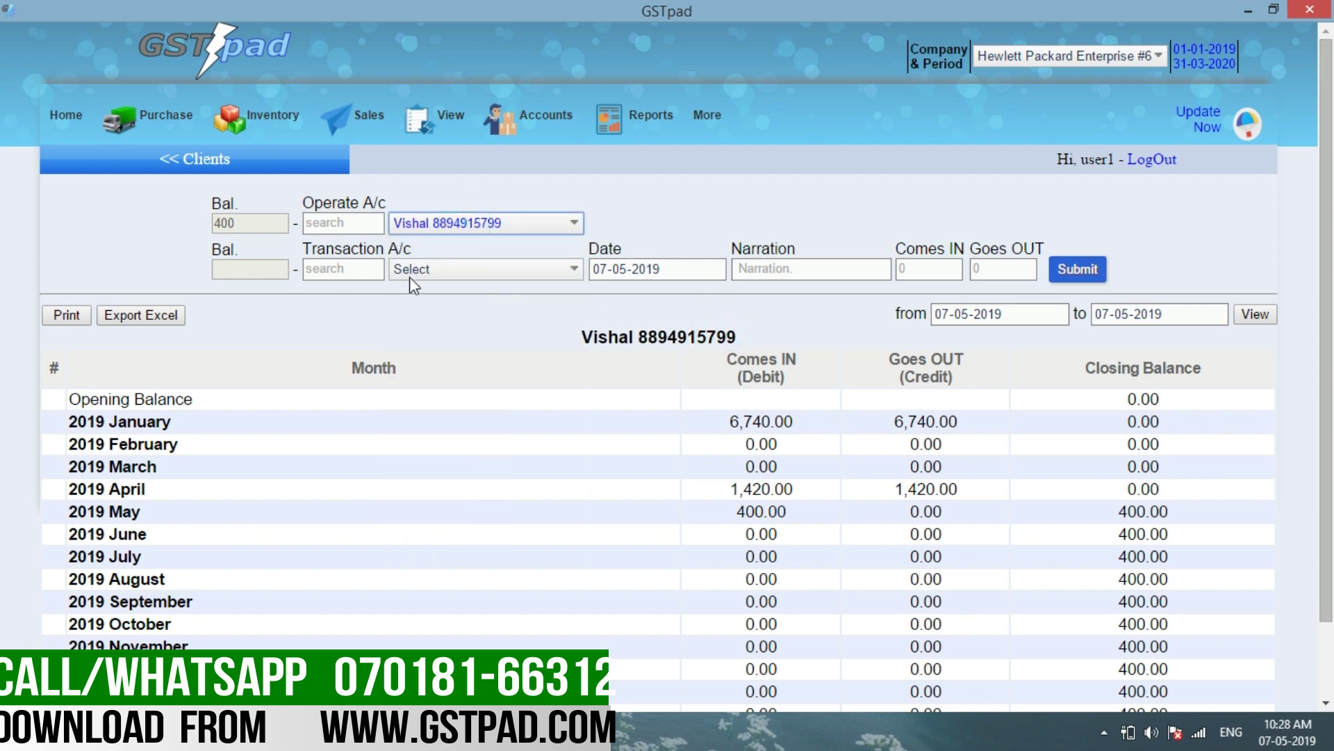
left_click(410, 277)
left_click(415, 315)
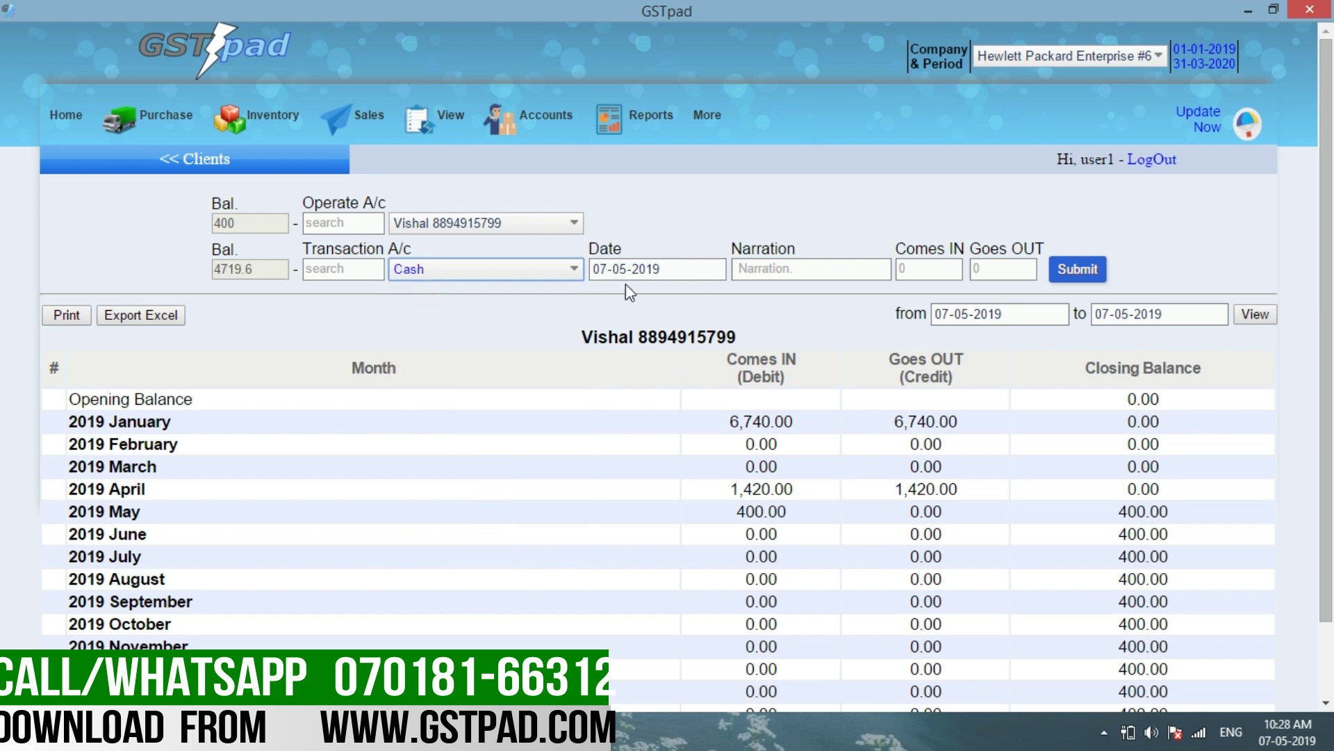
left_click(760, 278)
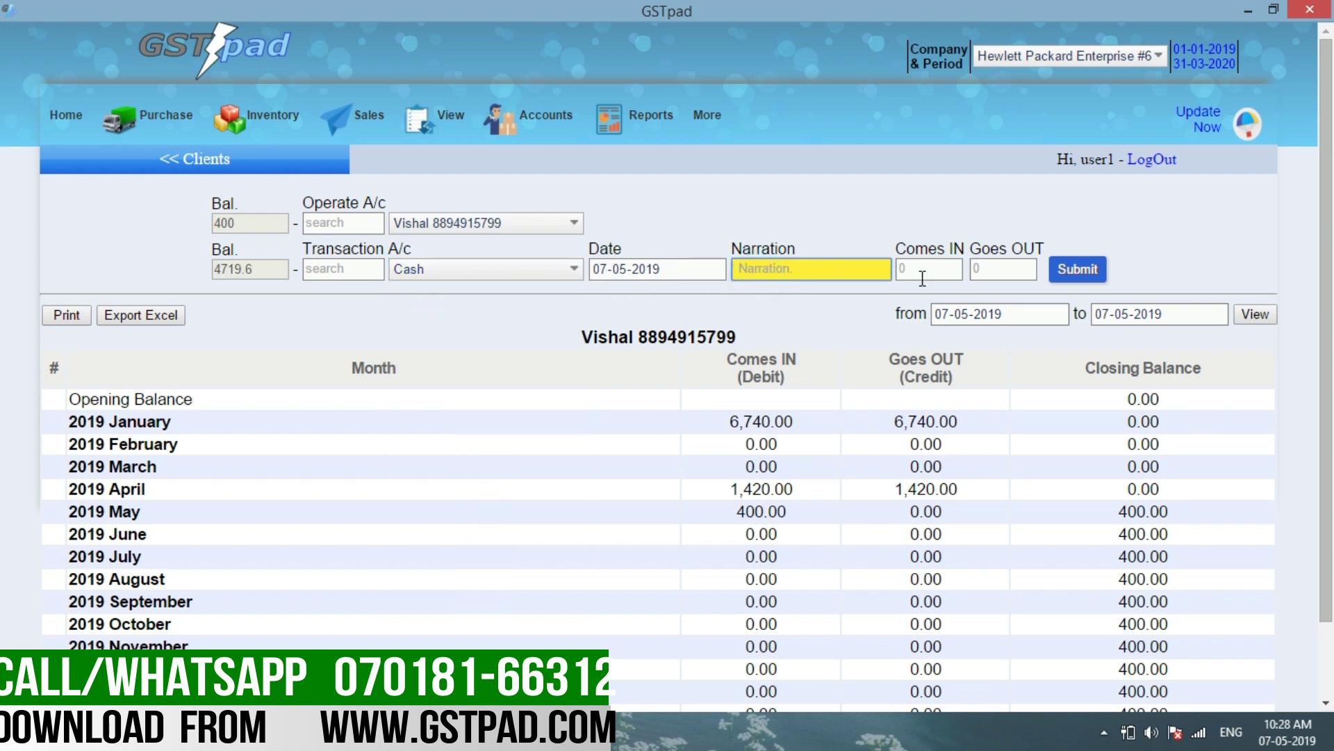
left_click(974, 278)
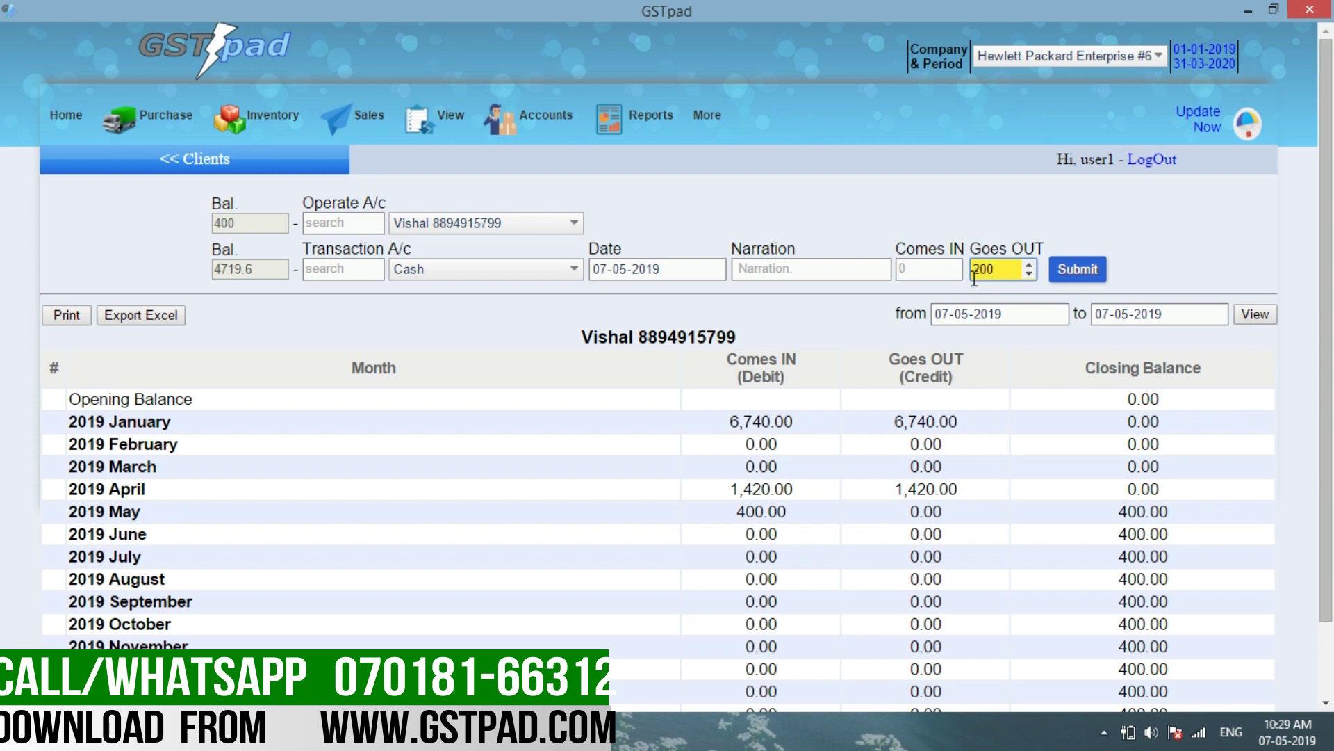
key("Return")
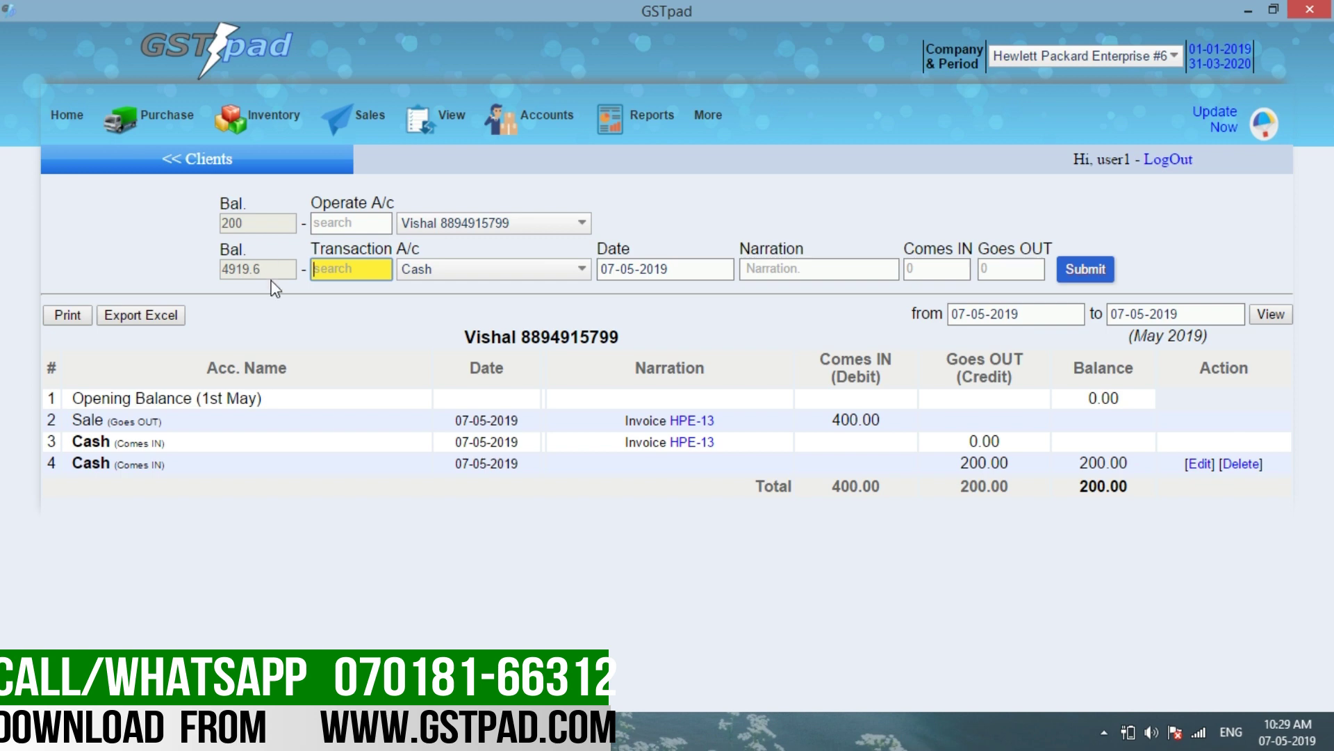
Open the suppliers list to view the supplier balances
mouse_move(553, 130)
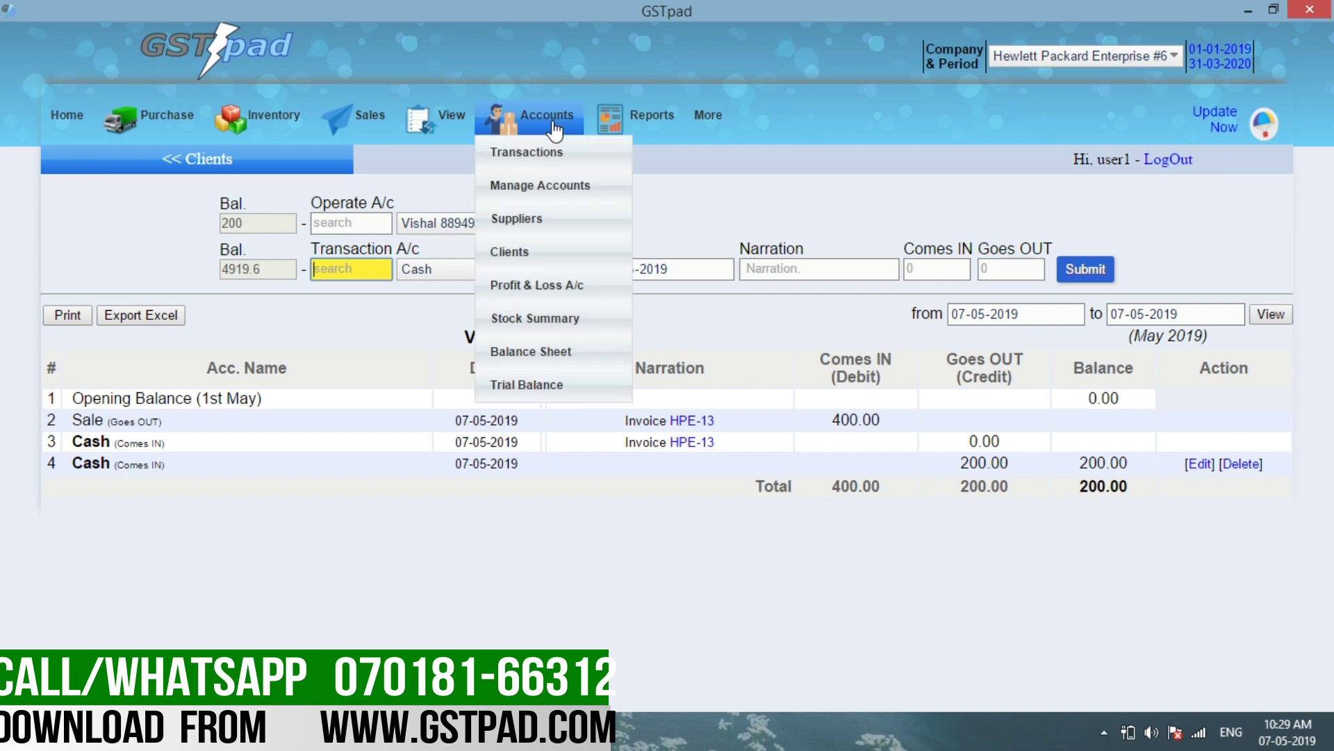
left_click(537, 220)
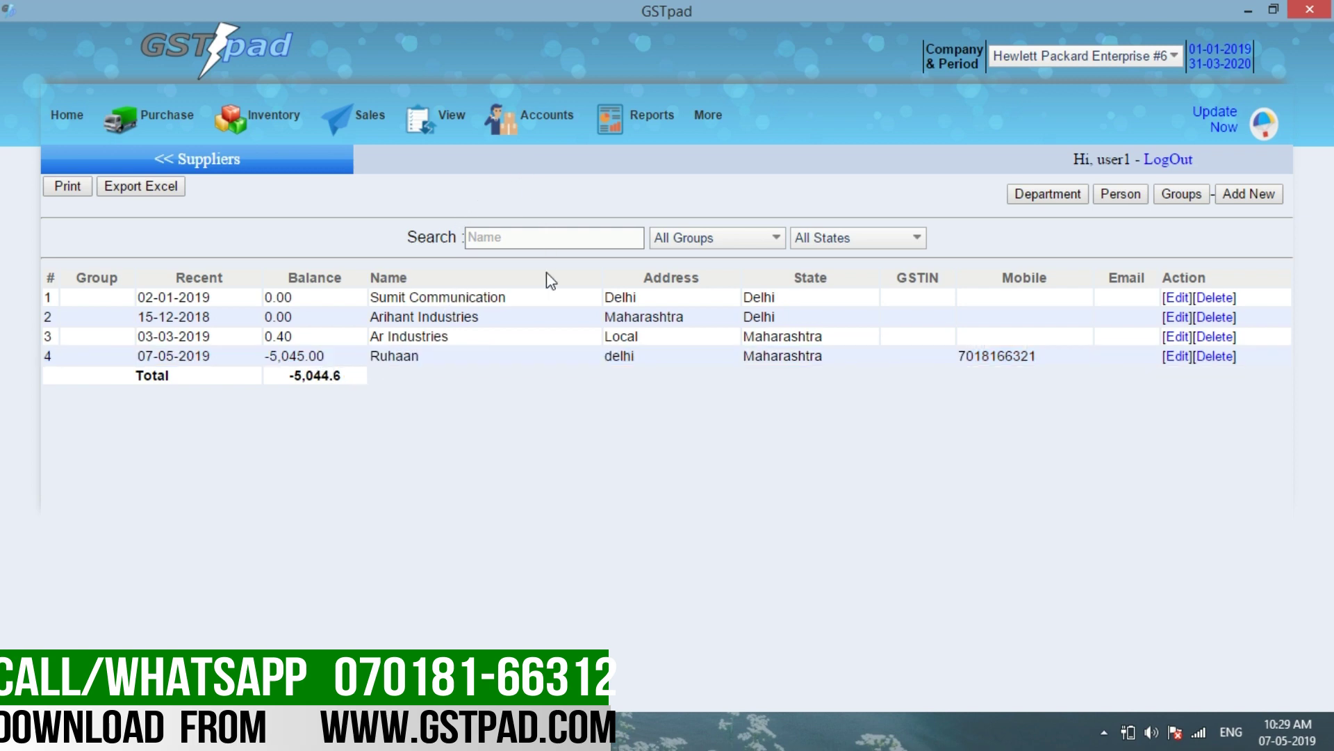
Create an account named SBI Jassur in the Bank Account group under Manage Accounts
mouse_move(549, 118)
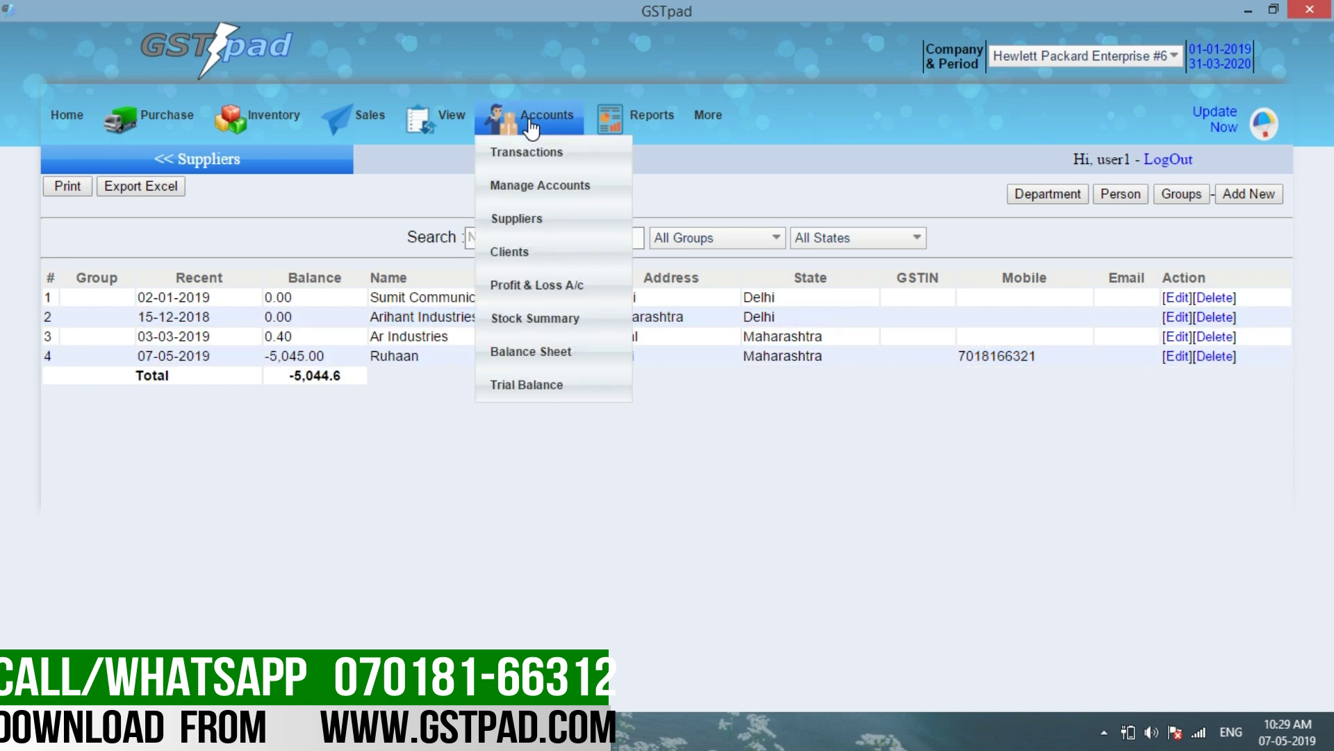
left_click(565, 189)
left_click(521, 229)
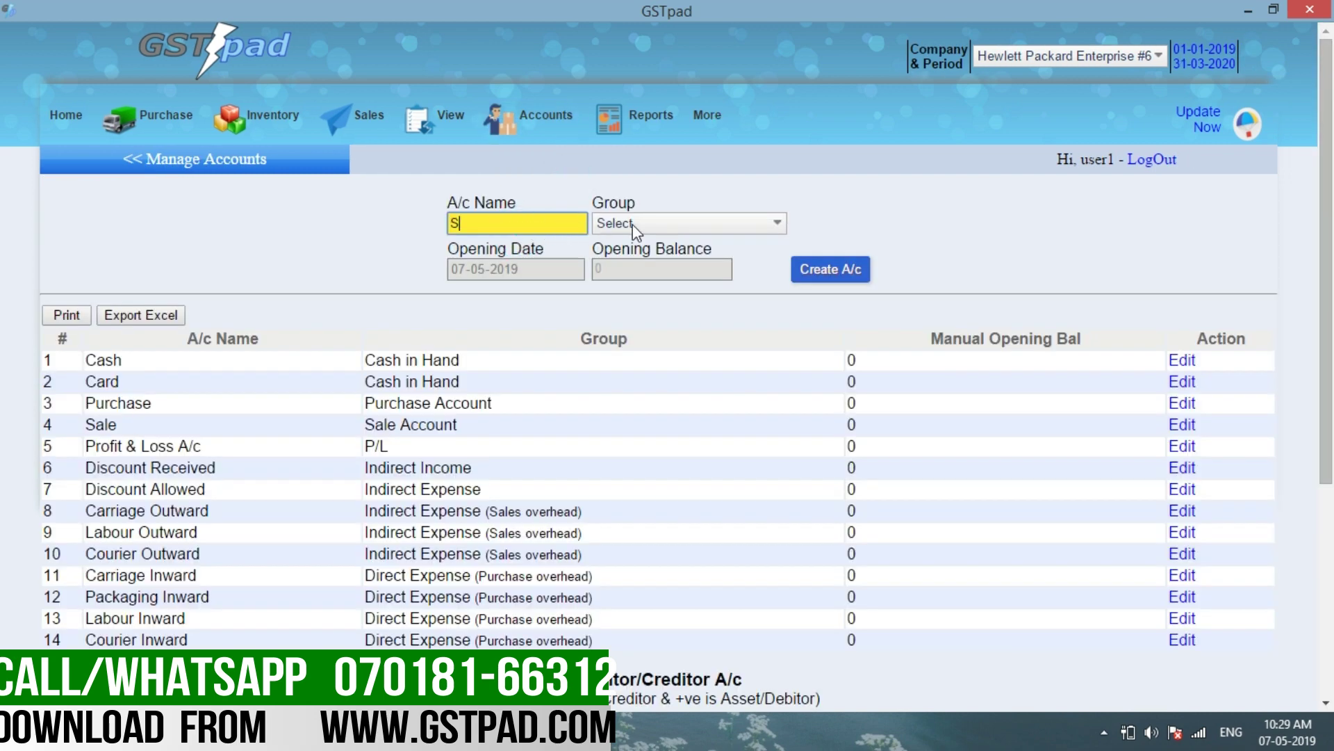
type("SBI Jassur")
left_click(633, 224)
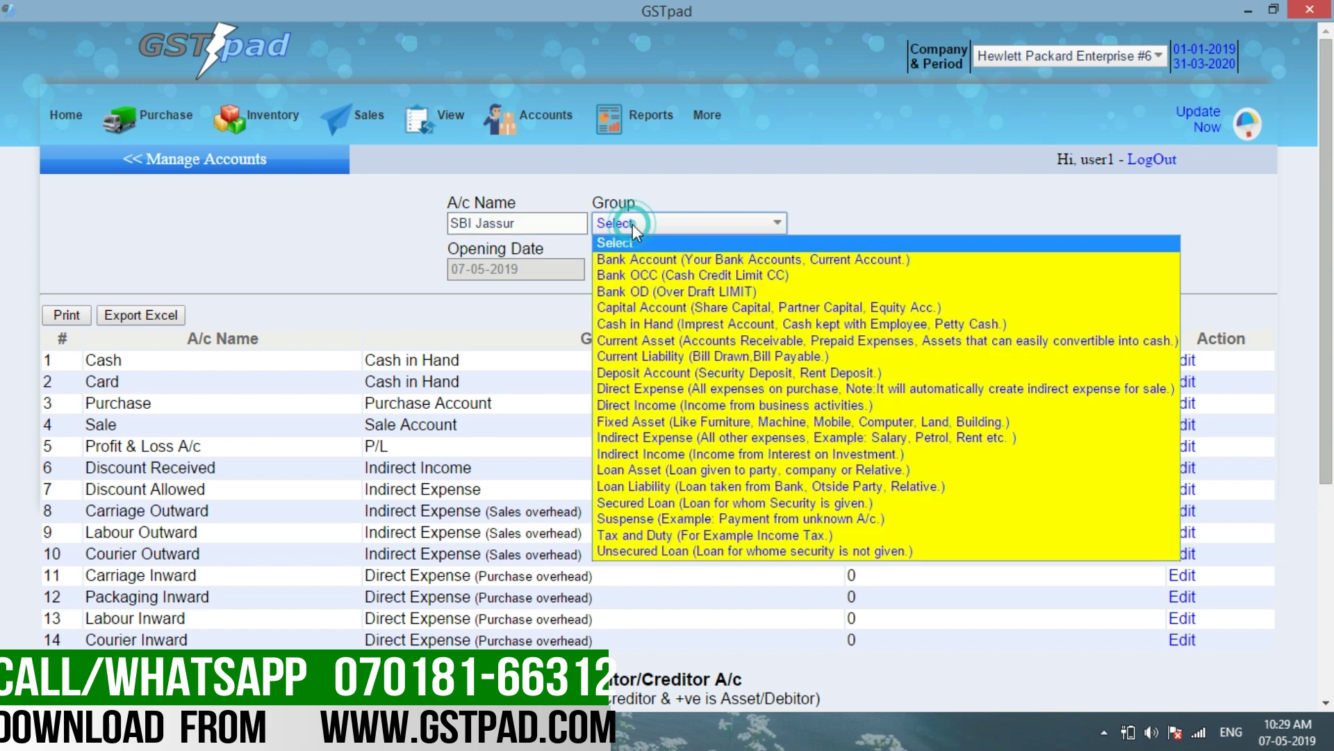
left_click(637, 266)
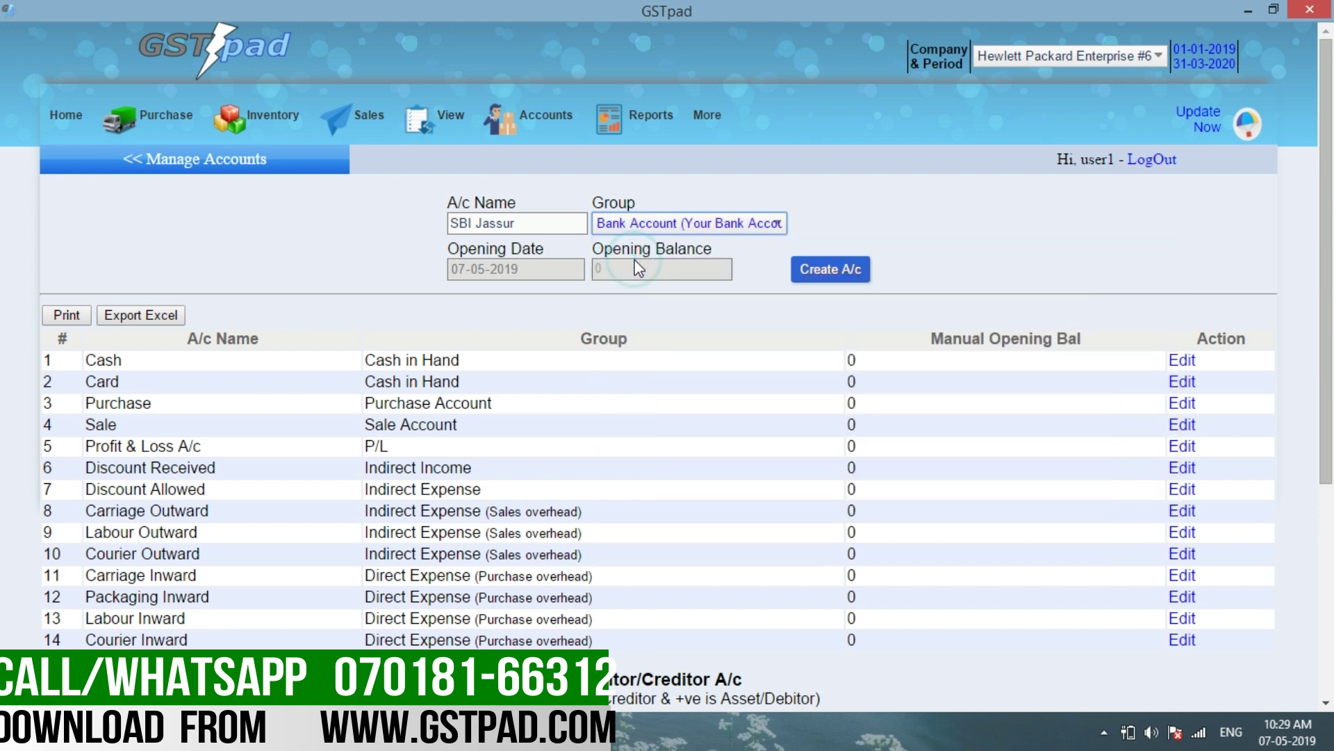
left_click(816, 284)
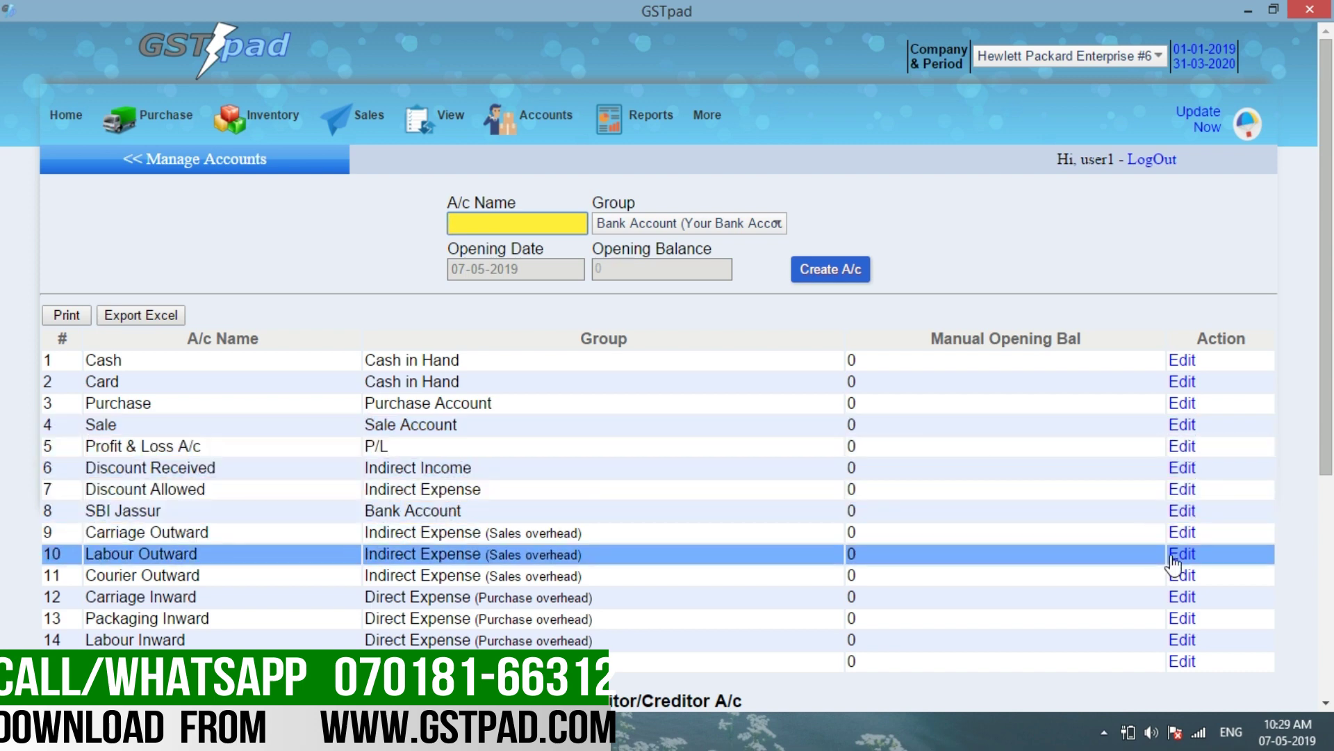
Set the opening balance of the SBI Jassur account to 20000 and save it
left_click(1202, 515)
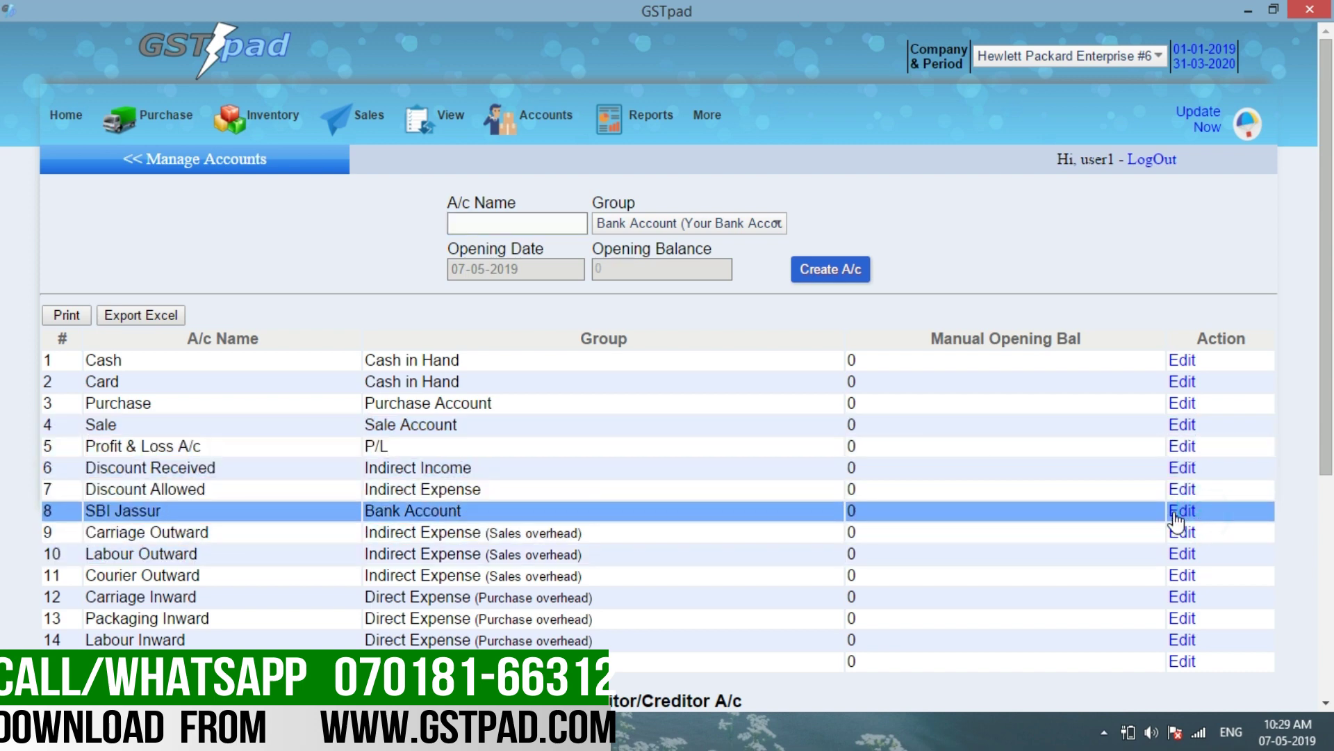
left_click(1184, 511)
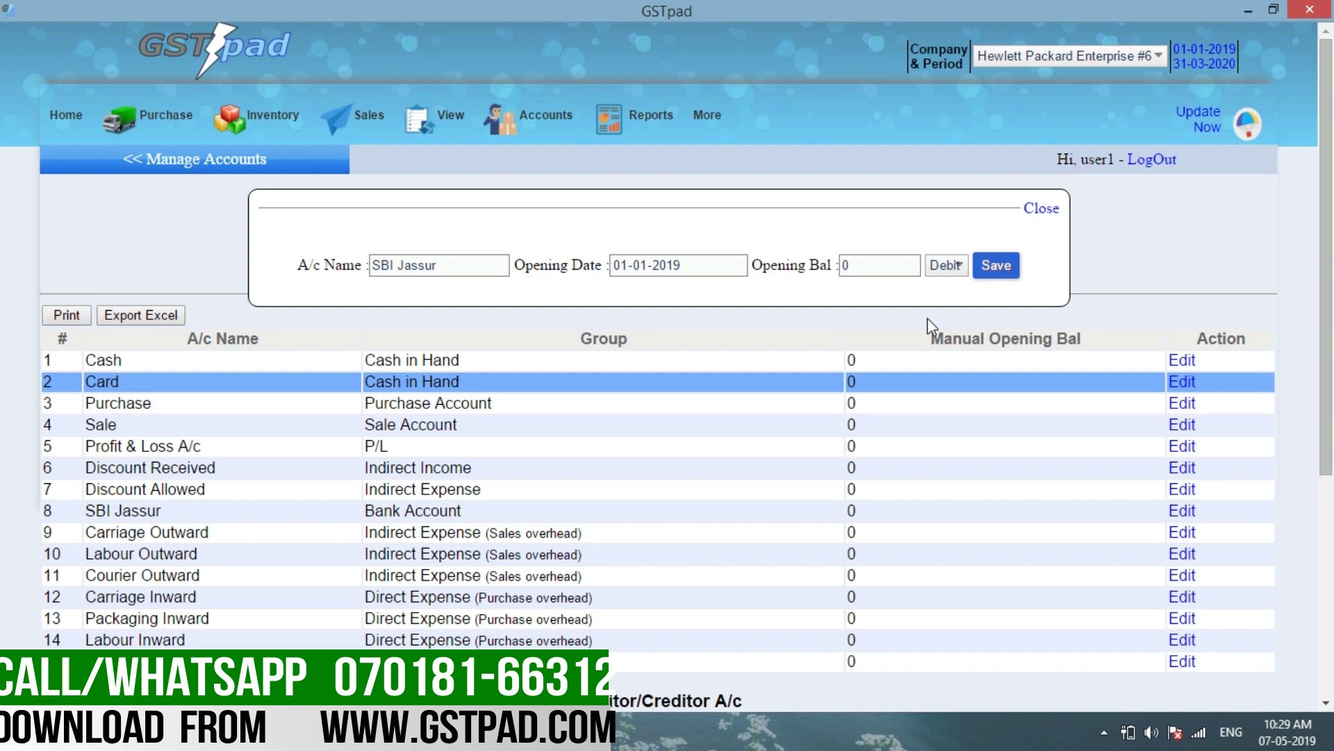
left_click(870, 266)
left_click(994, 267)
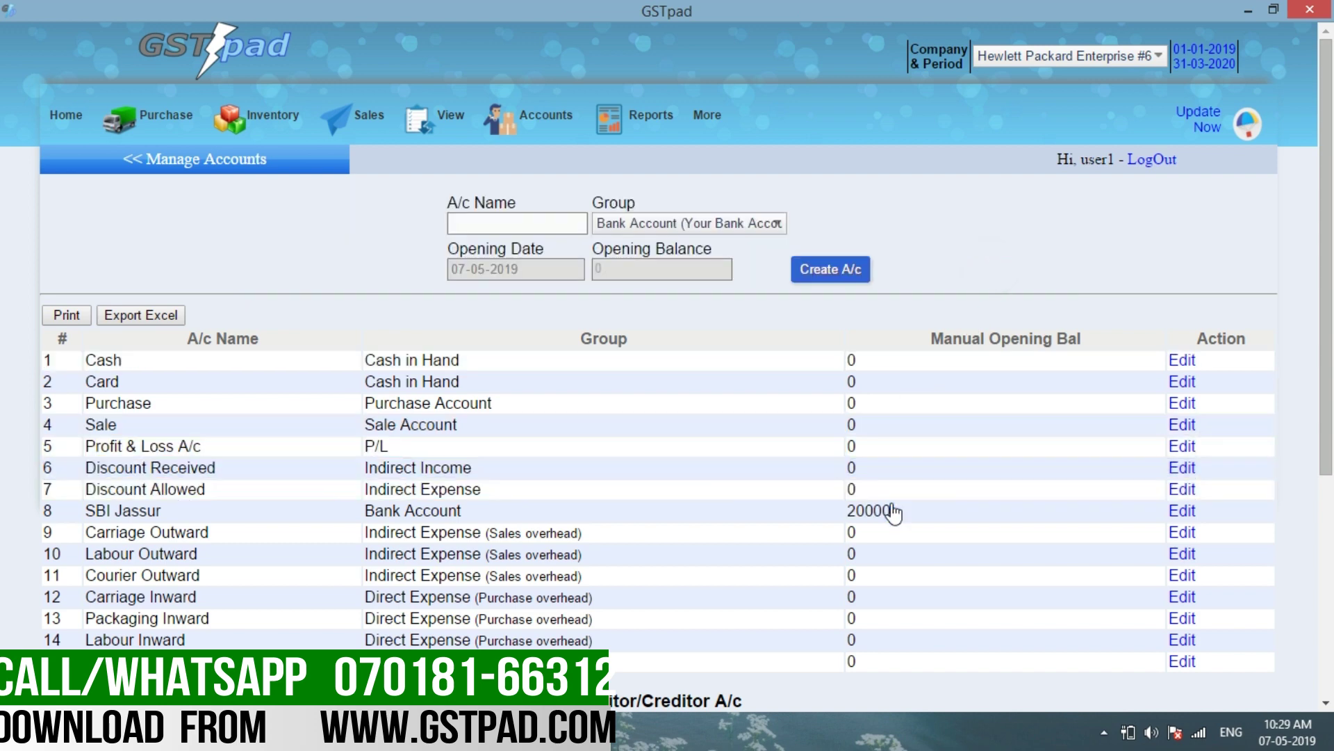
Open the account ledger of the last supplier in the suppliers list
mouse_move(533, 122)
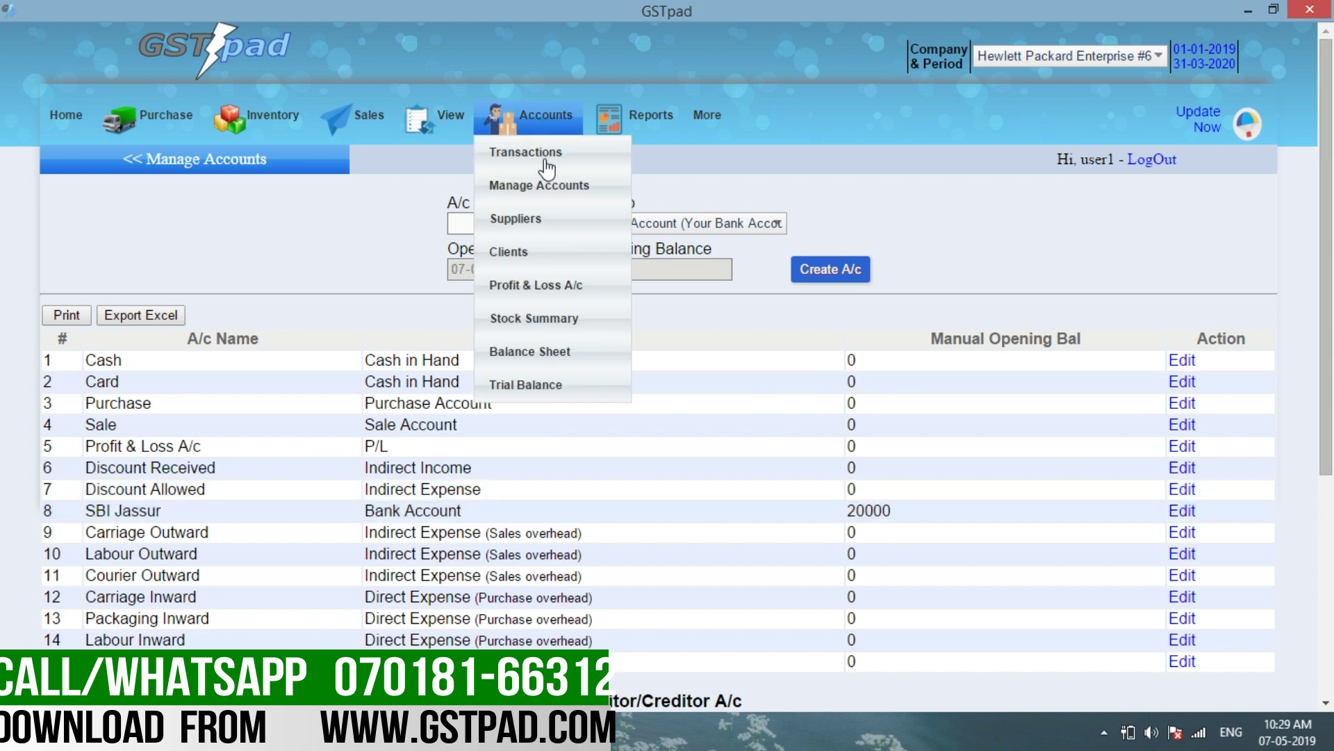
left_click(558, 224)
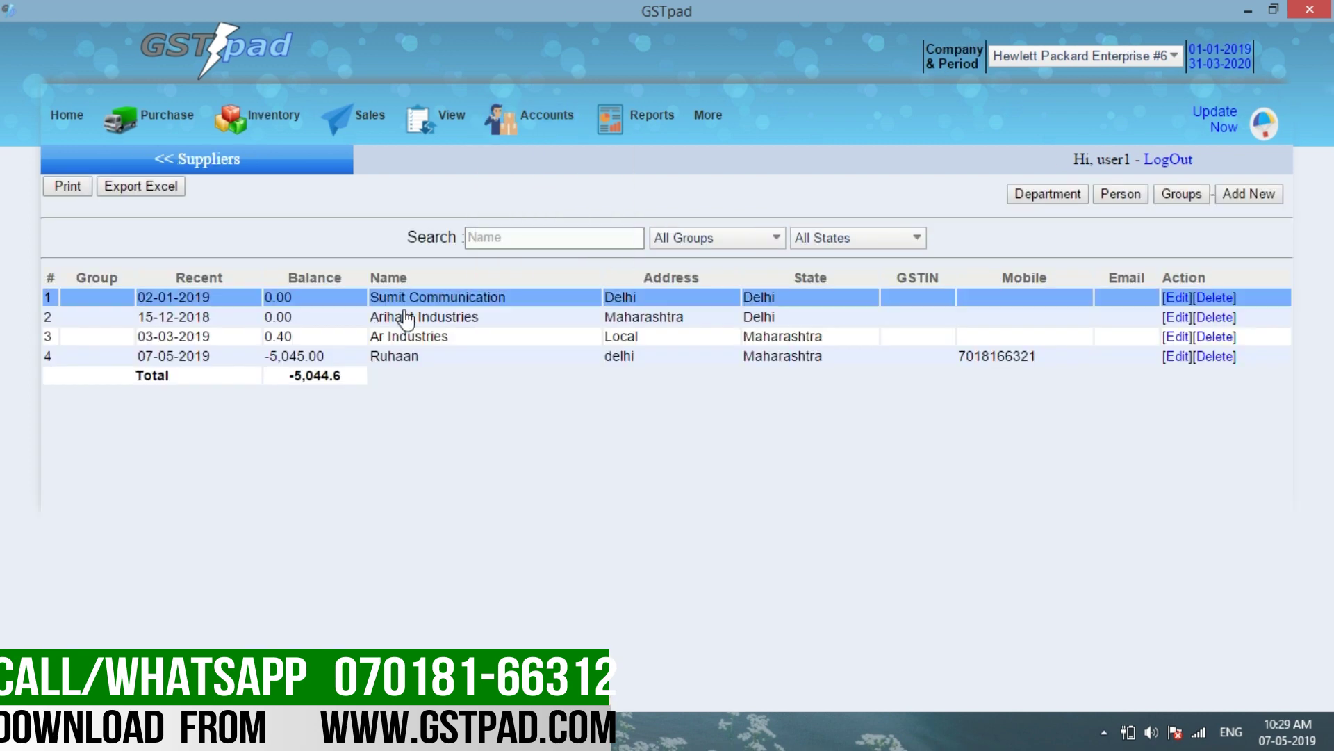
left_click(329, 354)
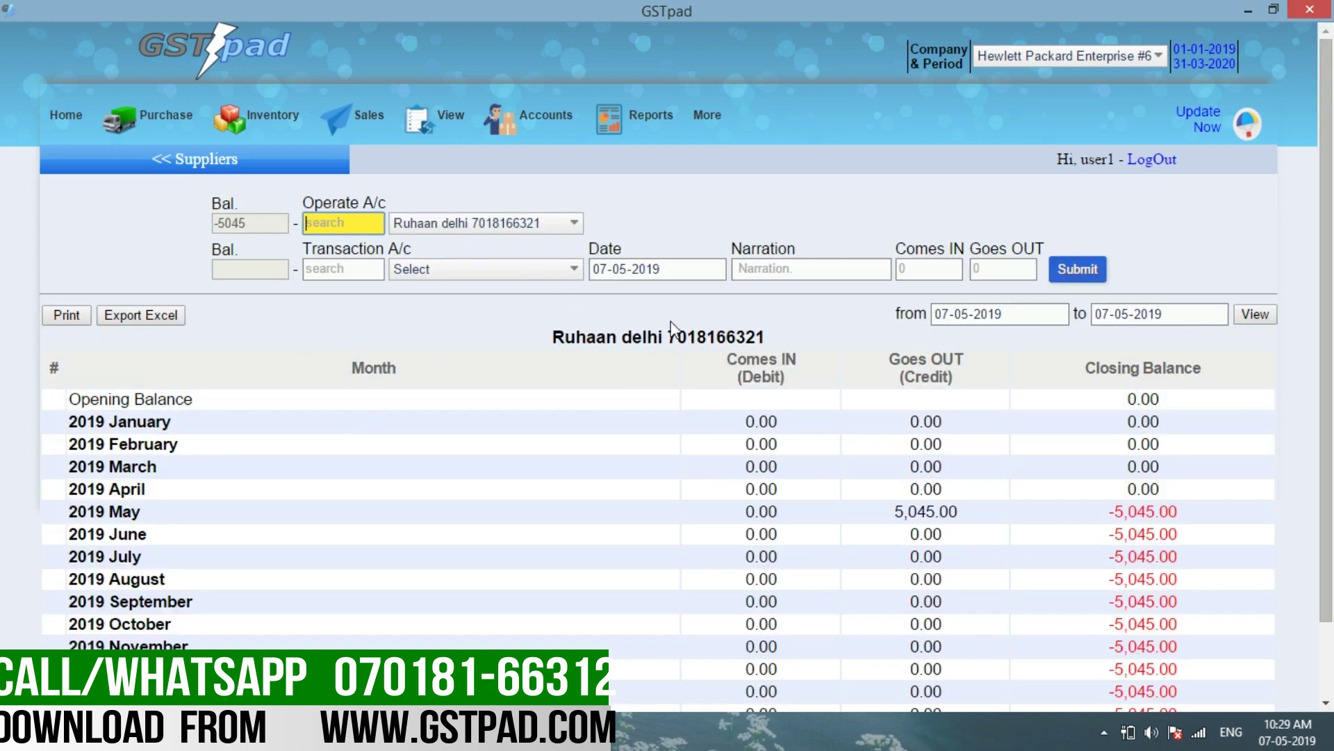
left_click_drag(552, 337, 770, 338)
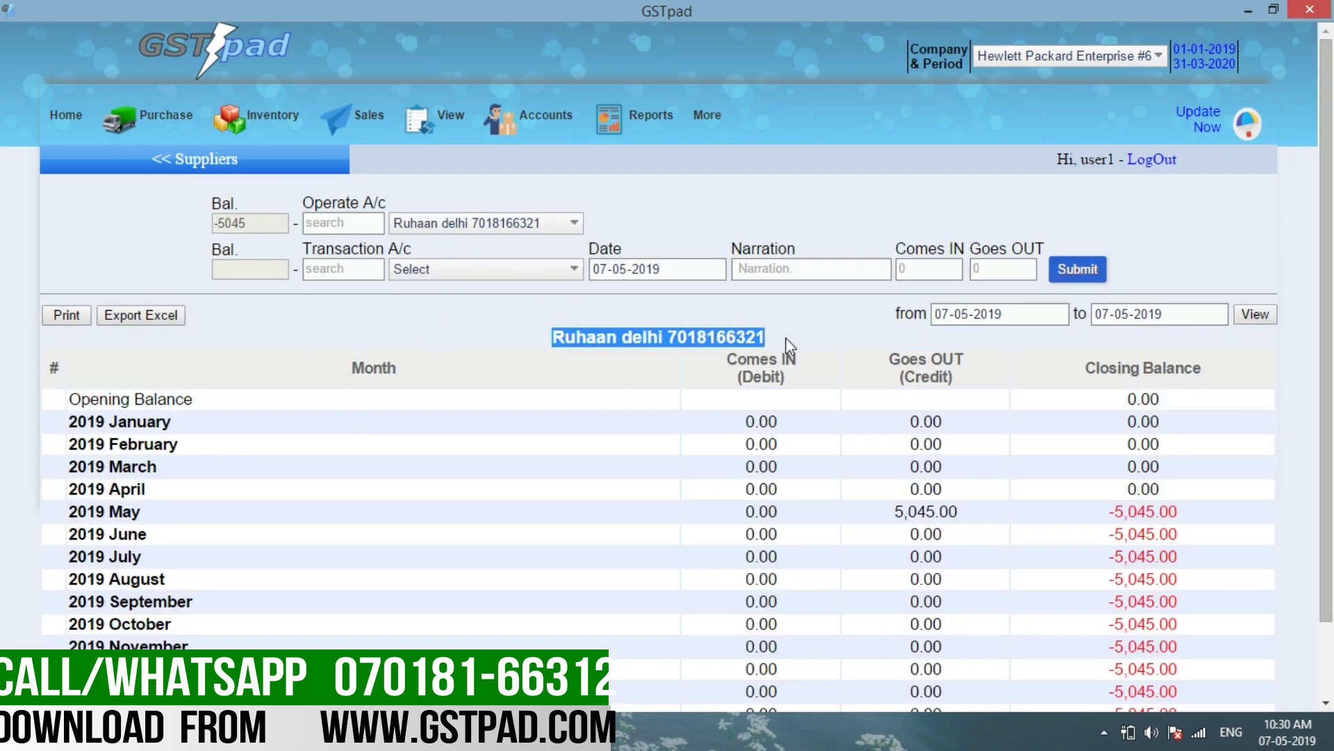
left_click(790, 345)
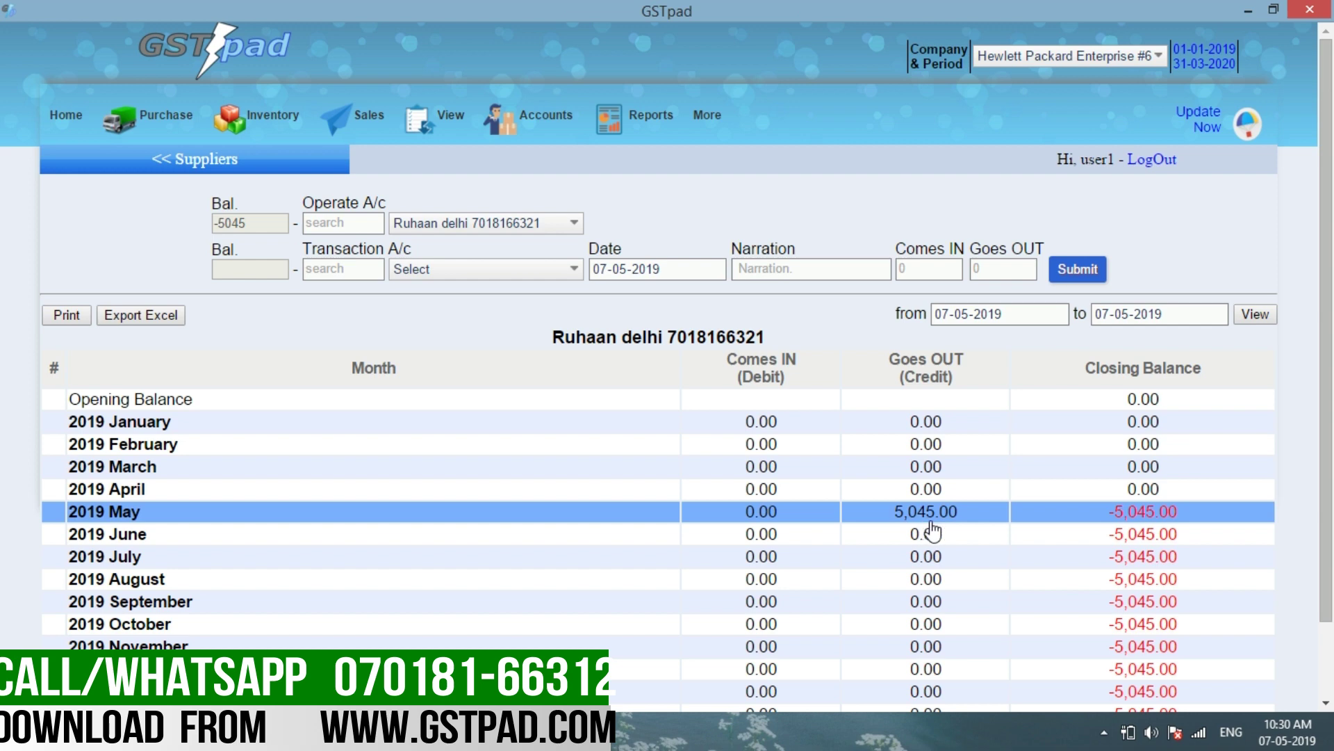
Record a 5045 Comes IN entry in the supplier's ledger against the SBI Jassur account with narration chq.5412
left_click(506, 271)
left_click(489, 386)
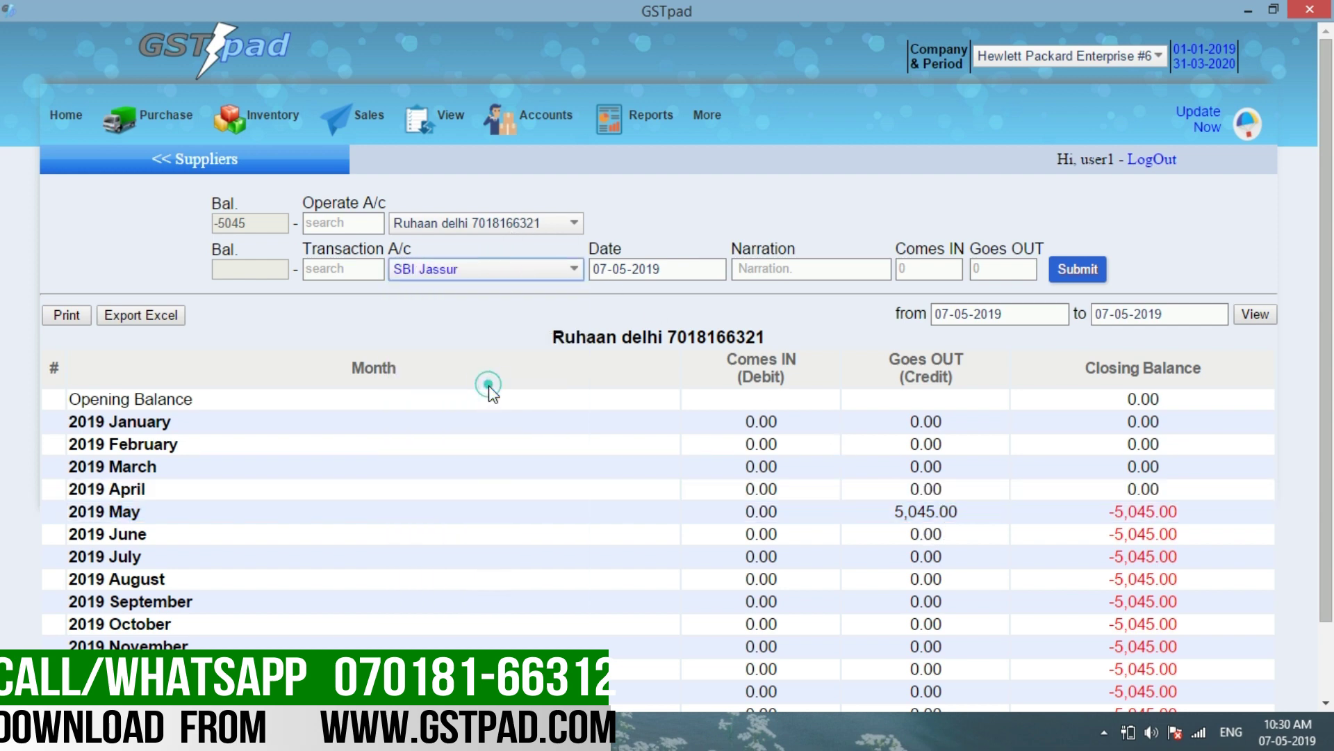
left_click(764, 278)
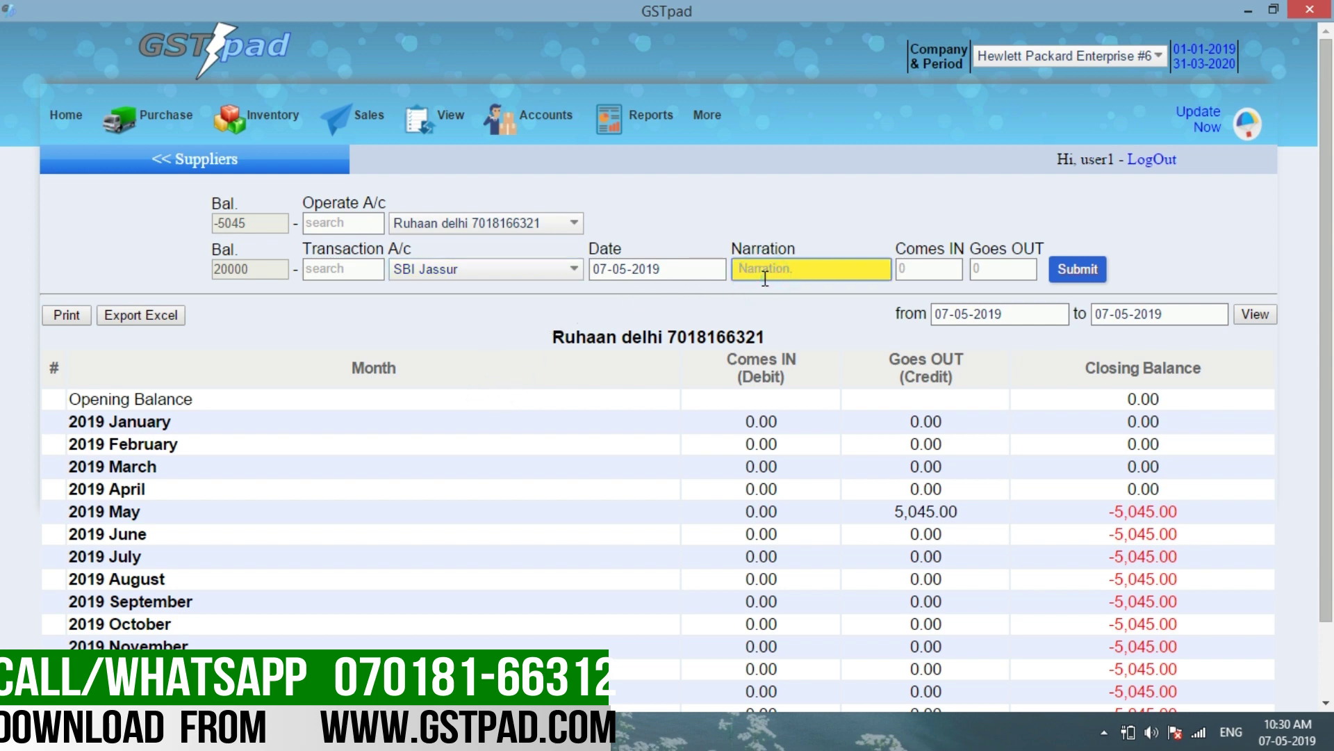
type("chq.5412")
left_click(921, 268)
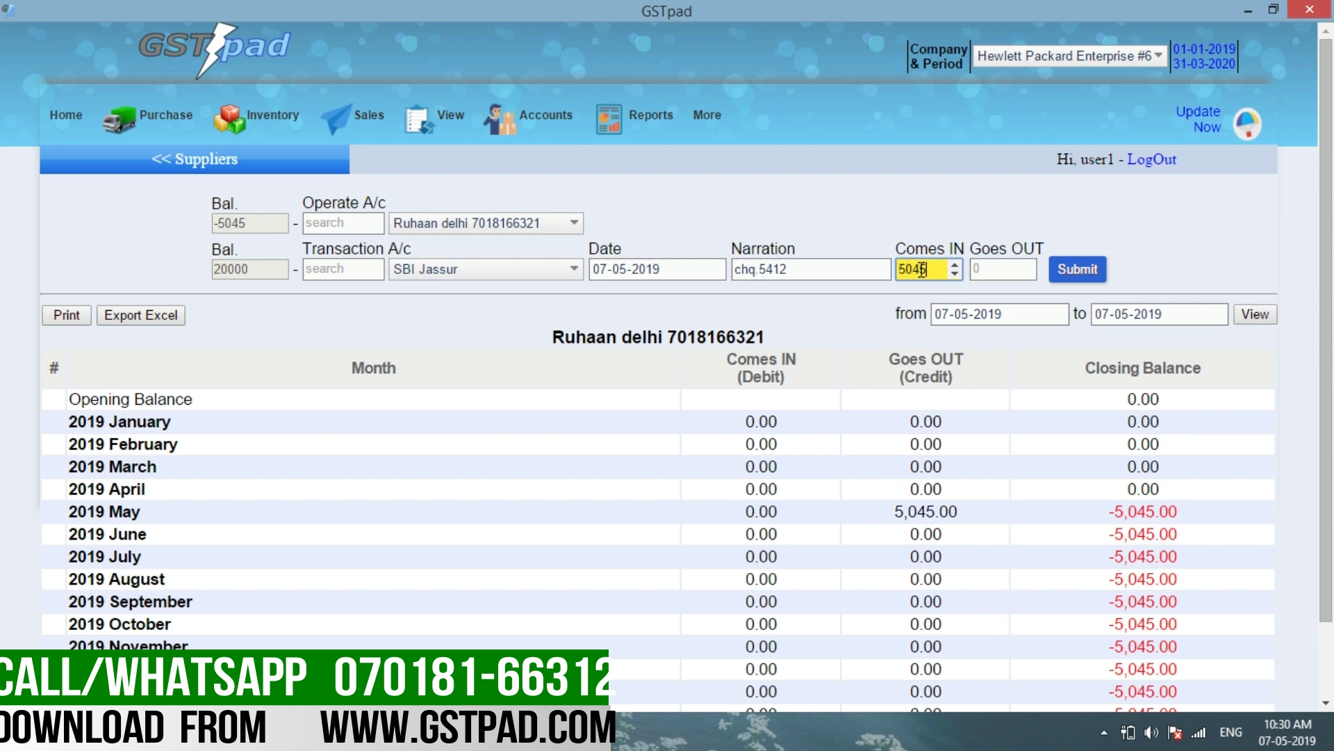
key("Return")
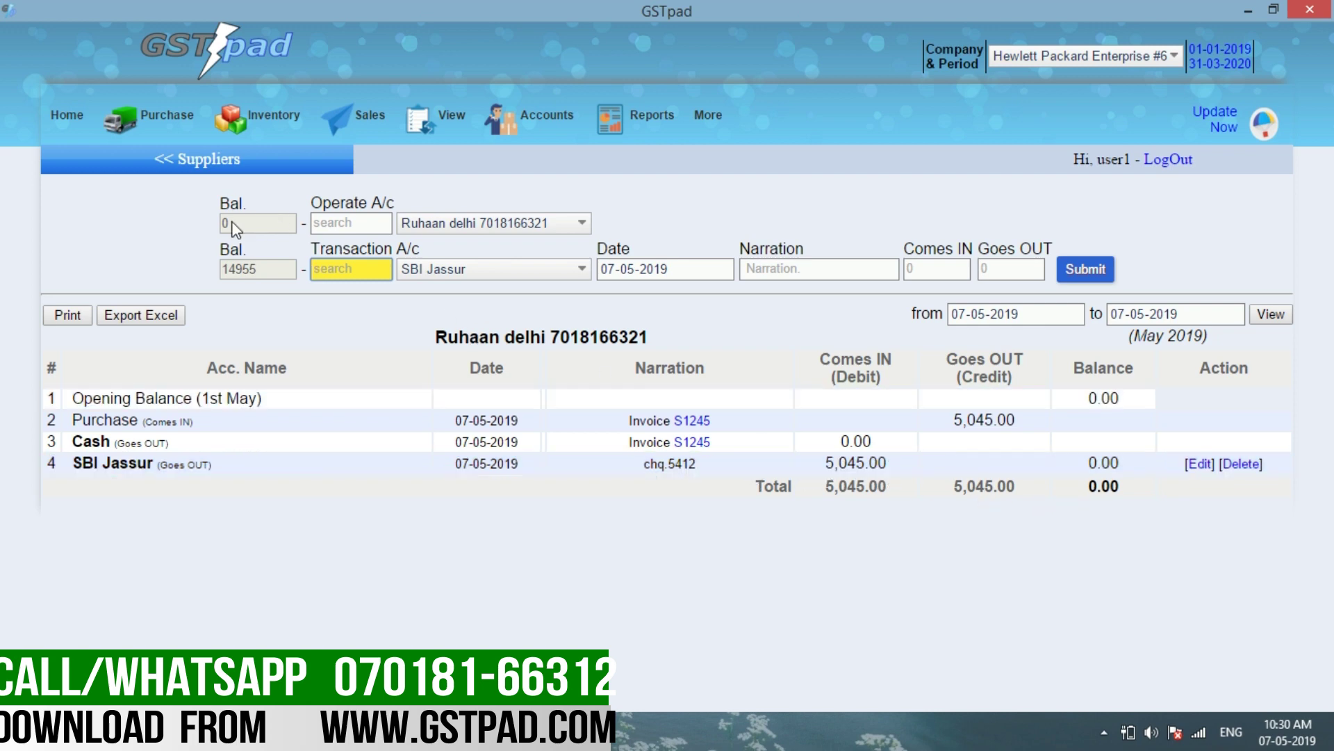
left_click(256, 272)
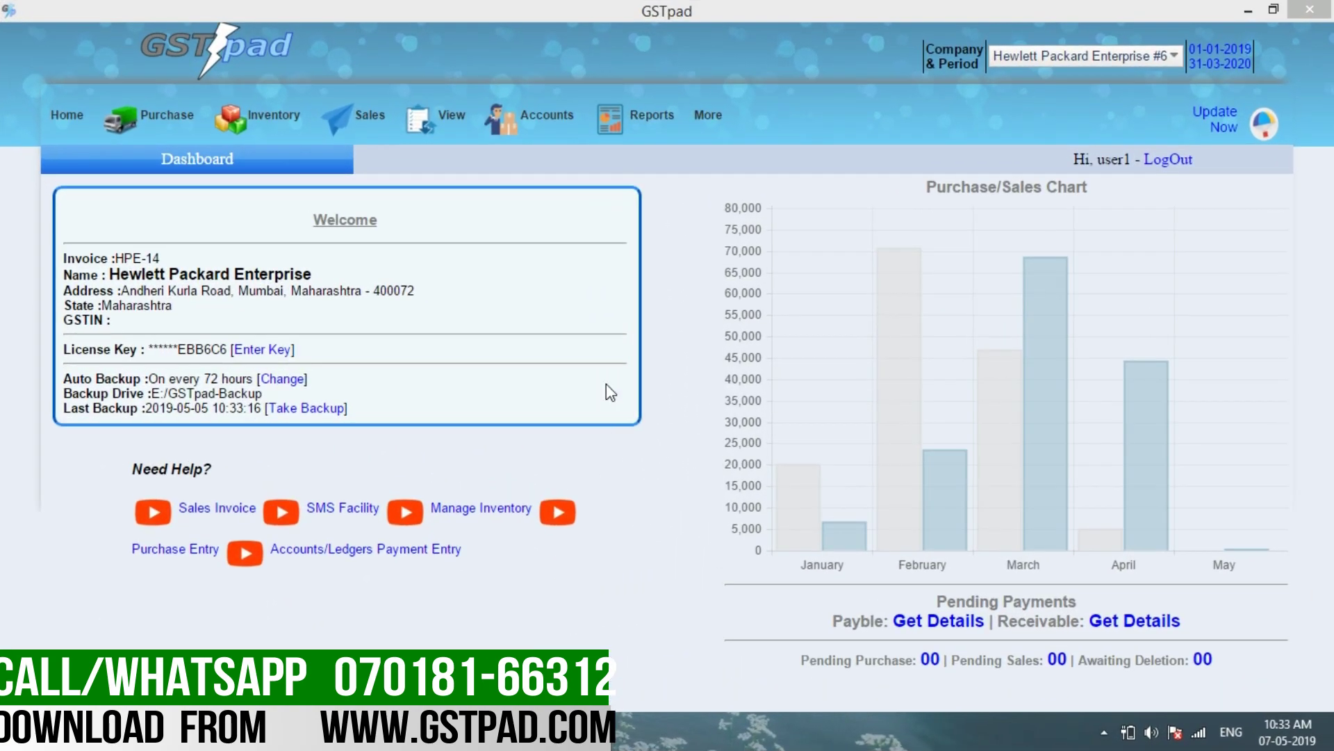
Create an account named petrol in the Indirect Expense group under Manage Accounts
left_click(552, 125)
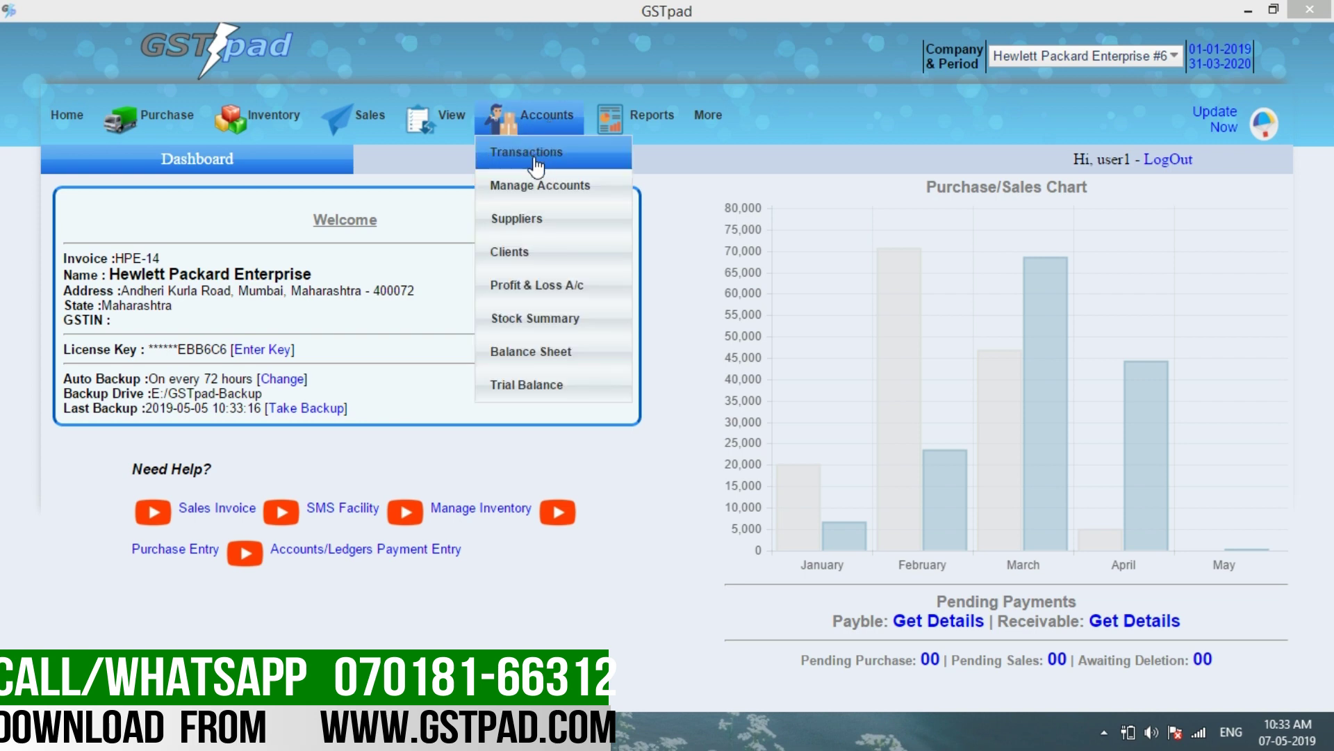
left_click(535, 199)
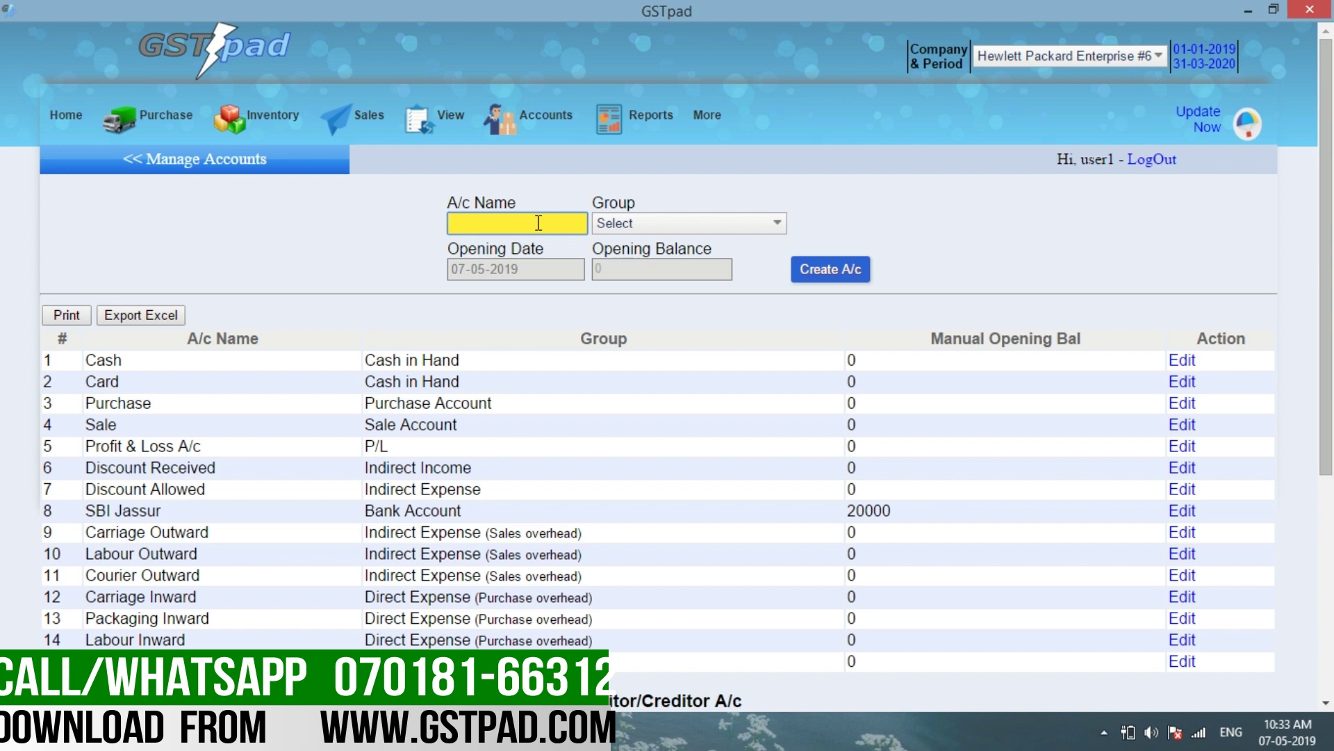
left_click(539, 222)
type("petrol")
left_click(619, 221)
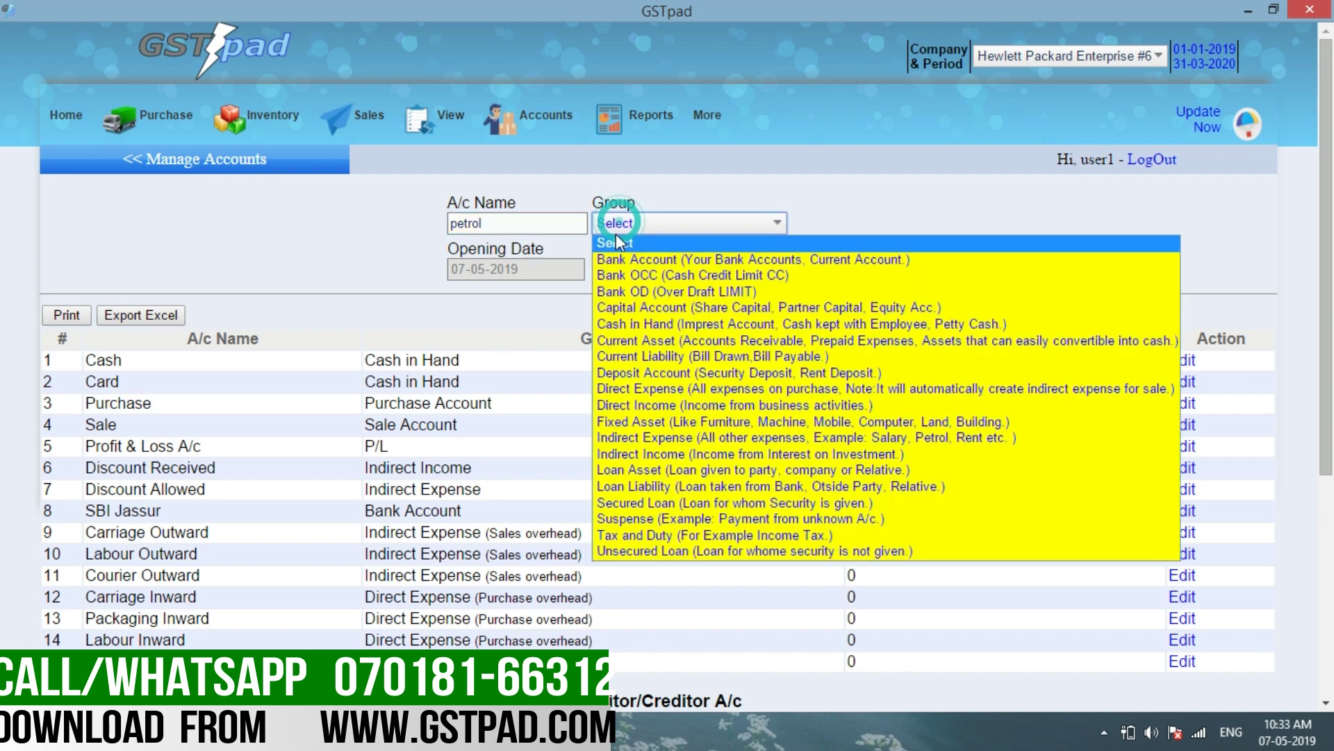
left_click(646, 437)
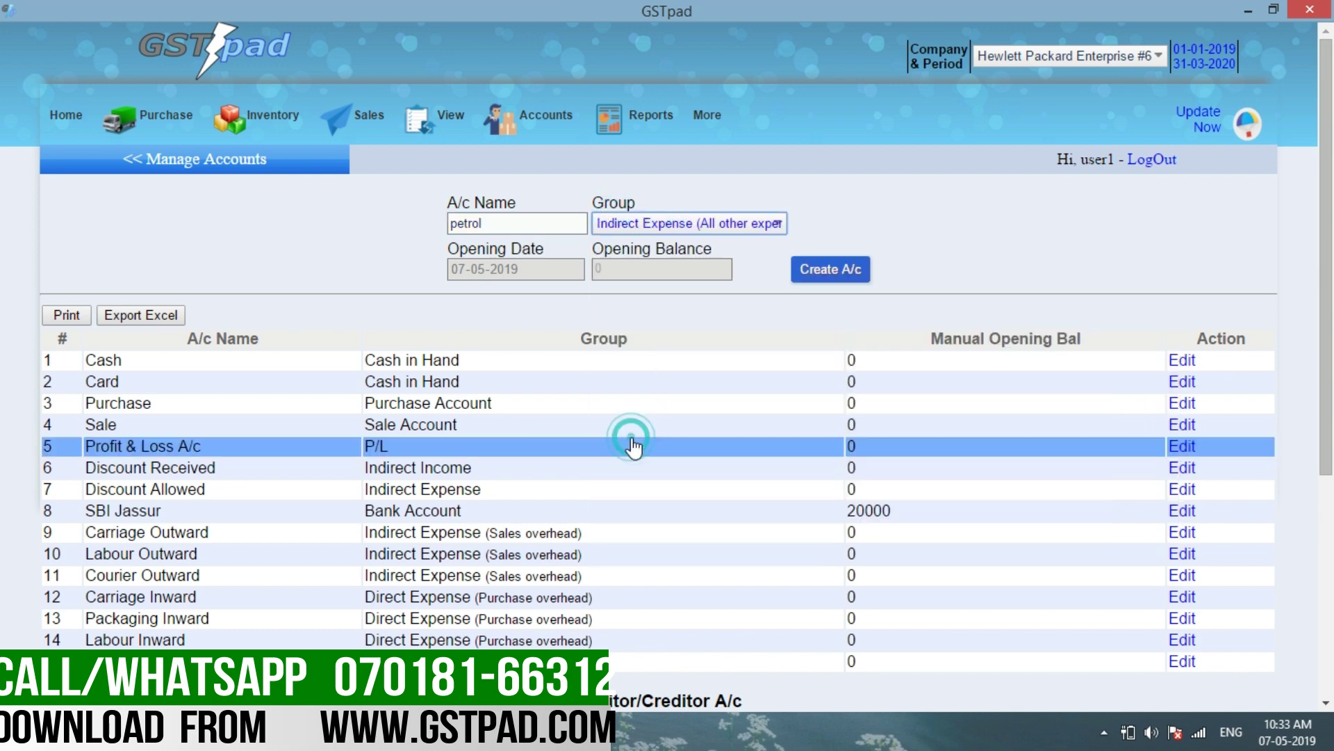
left_click(831, 269)
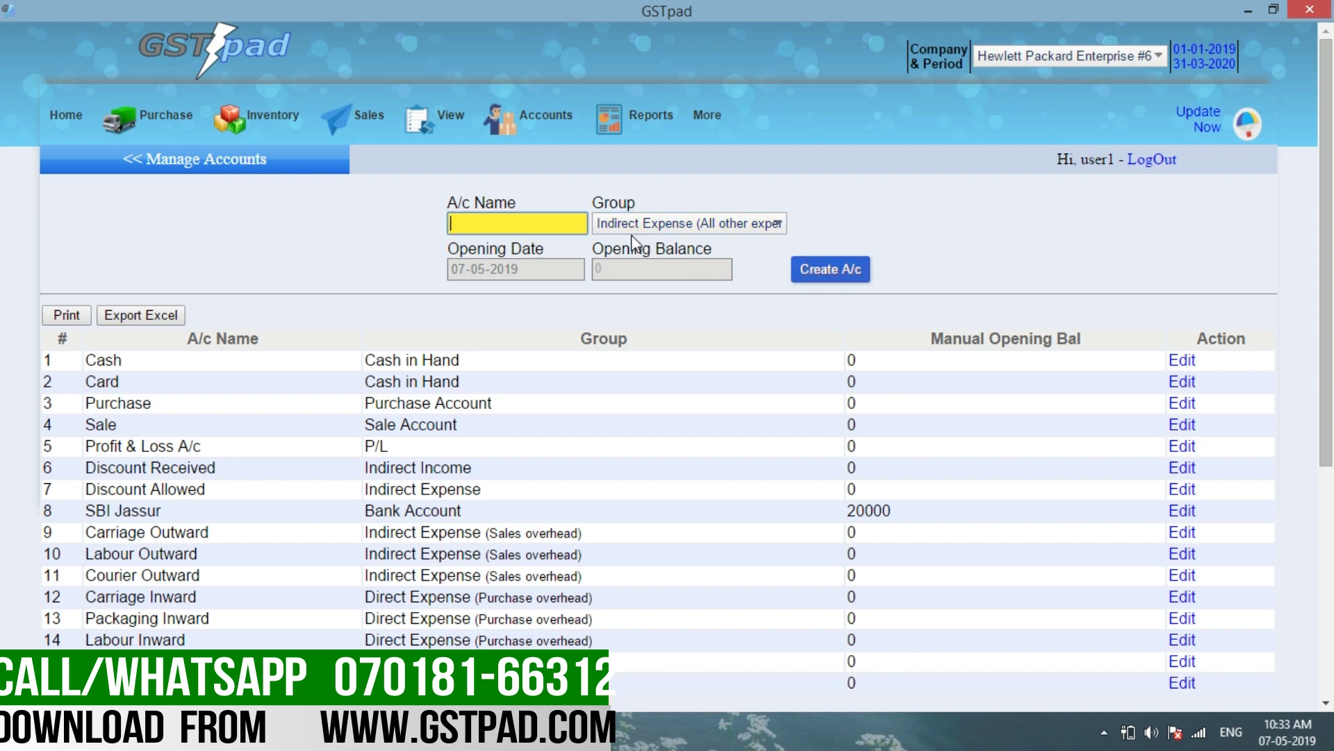
Create an account named salary in the same Indirect Expense group
type("salary")
left_click(815, 270)
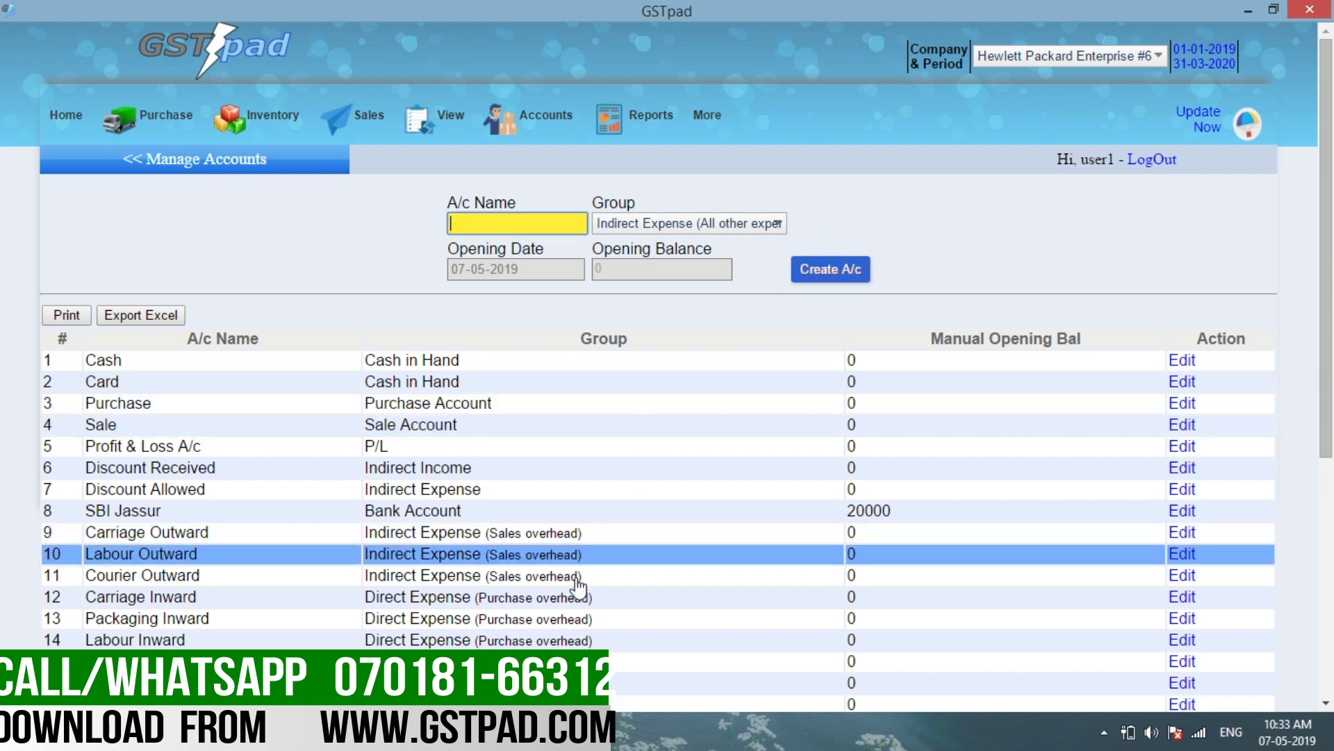
Open the petrol account's ledger and record a 1000 Comes IN entry against the Cash account
scroll(560, 607, "down", 2)
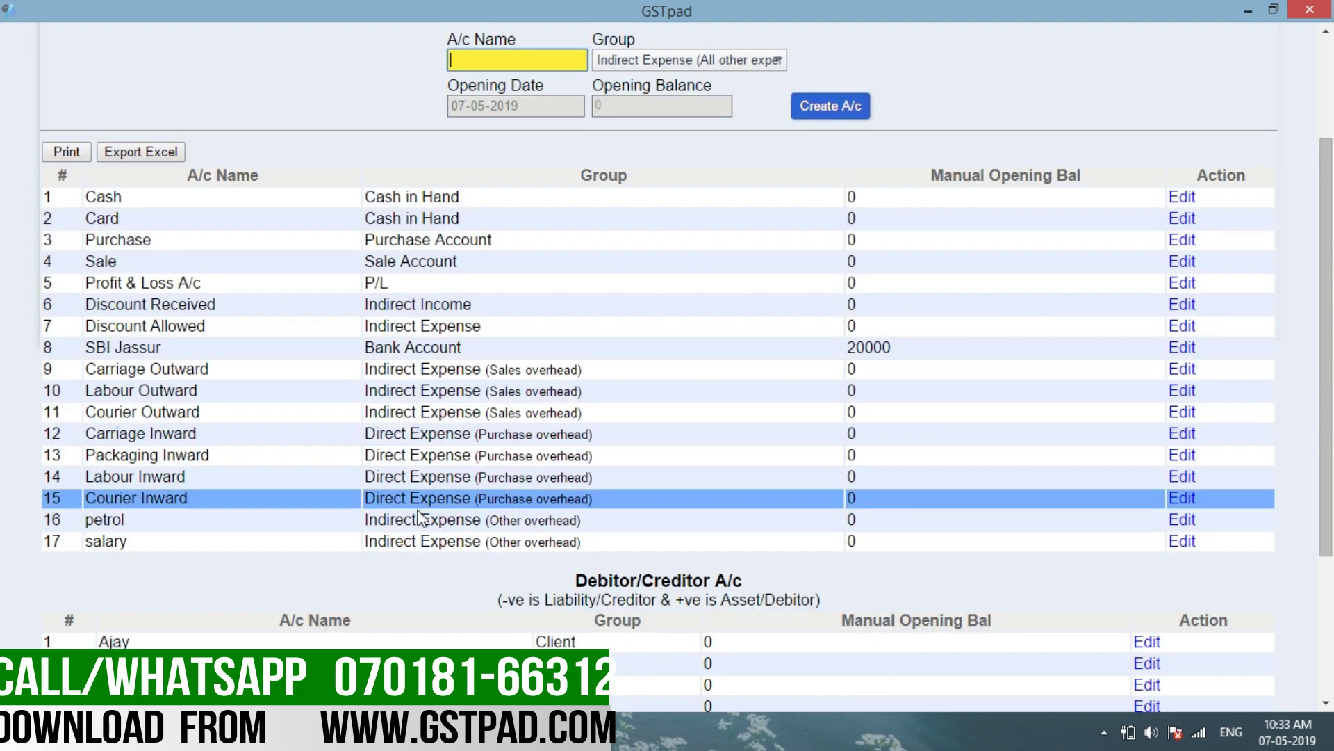
left_click(470, 521)
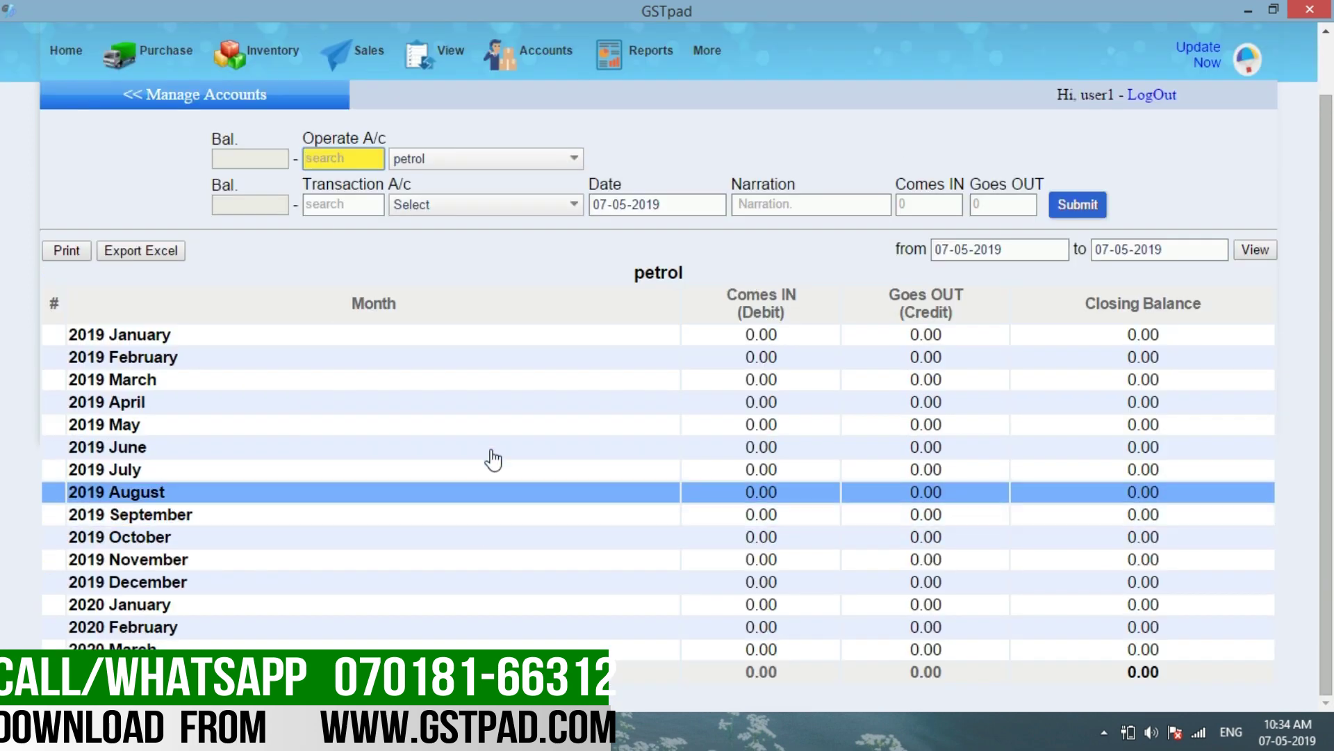
left_click(453, 207)
left_click(443, 256)
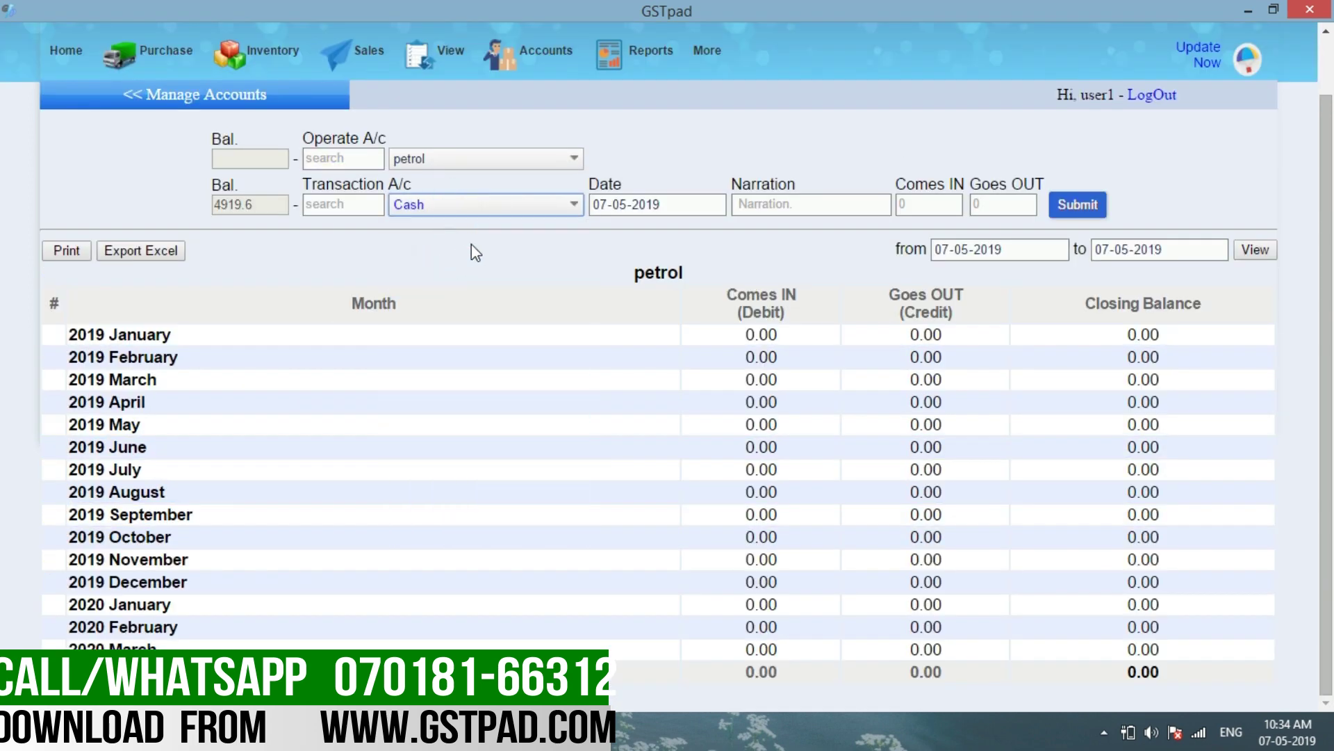
left_click(922, 211)
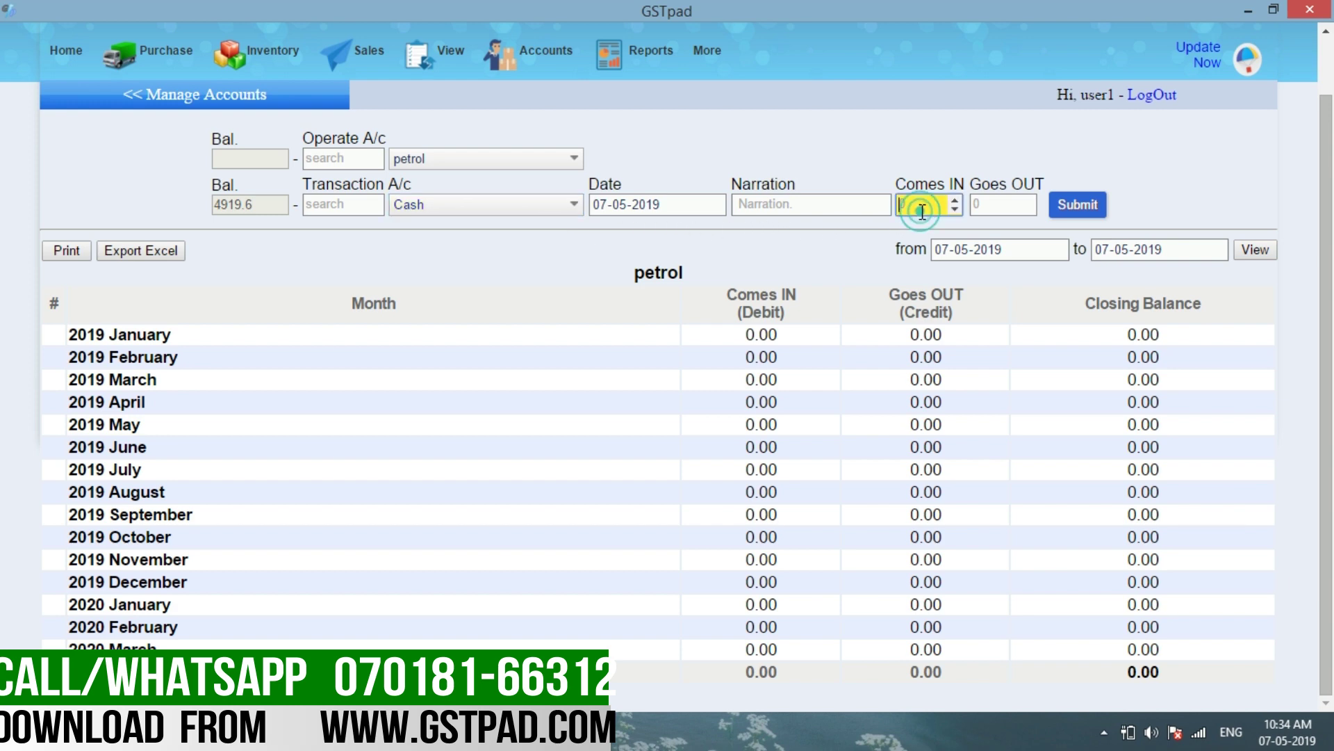
type("1000")
left_click(1077, 204)
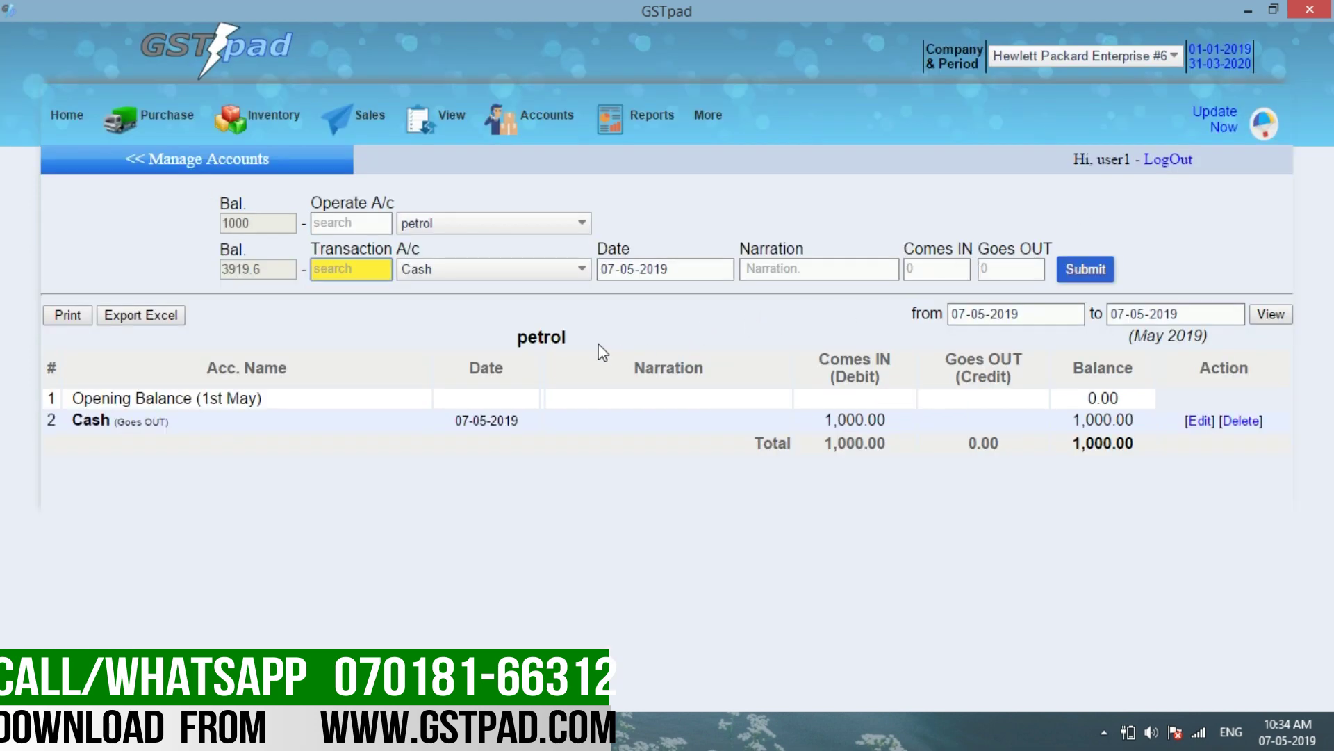
left_click_drag(572, 336, 517, 336)
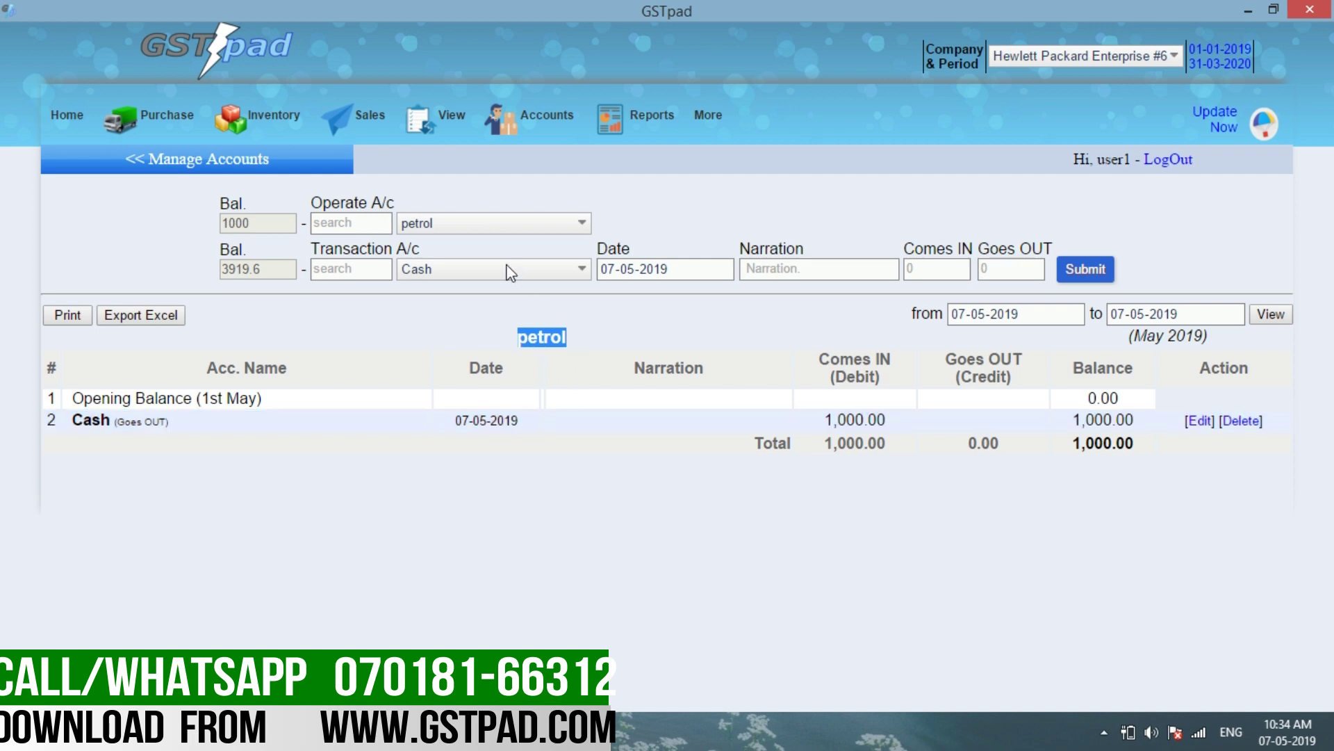
Switch to the salary account and record a 7000 Comes IN entry against Cash, with the first employee's name as narration
left_click(490, 222)
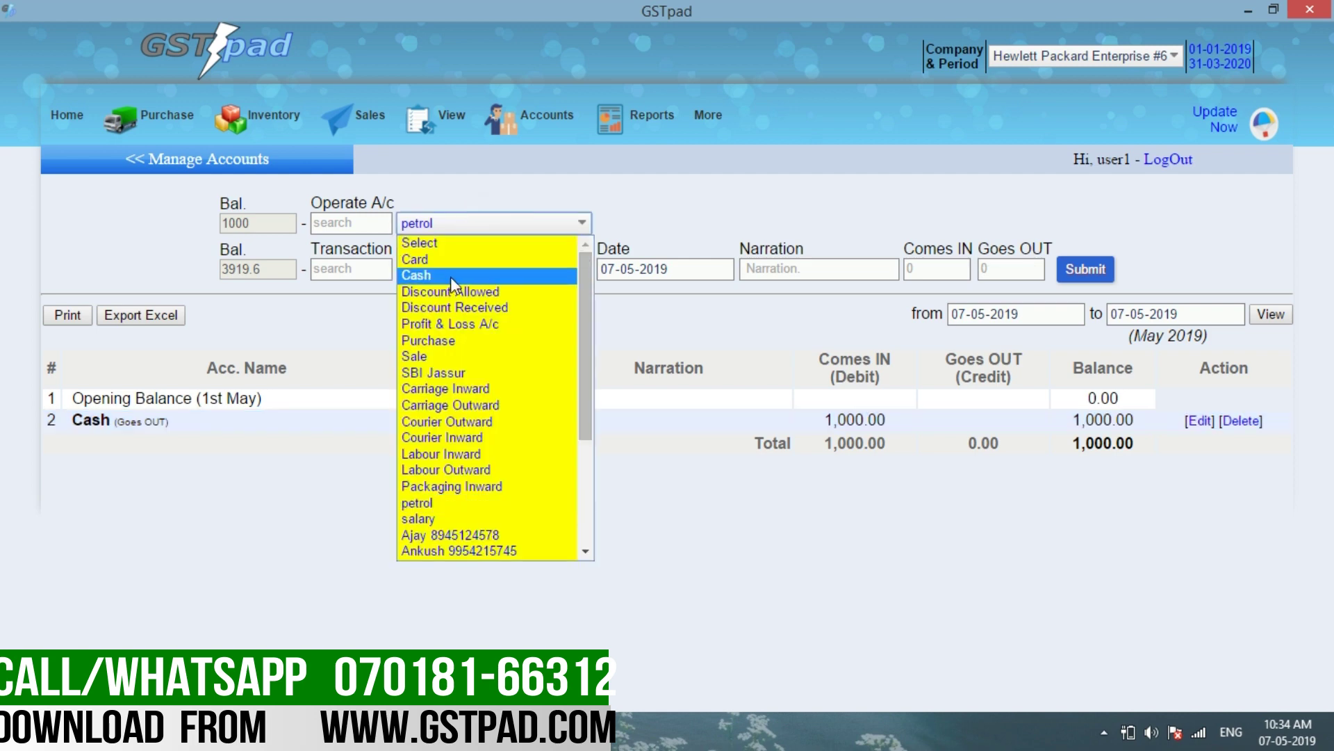
left_click(424, 518)
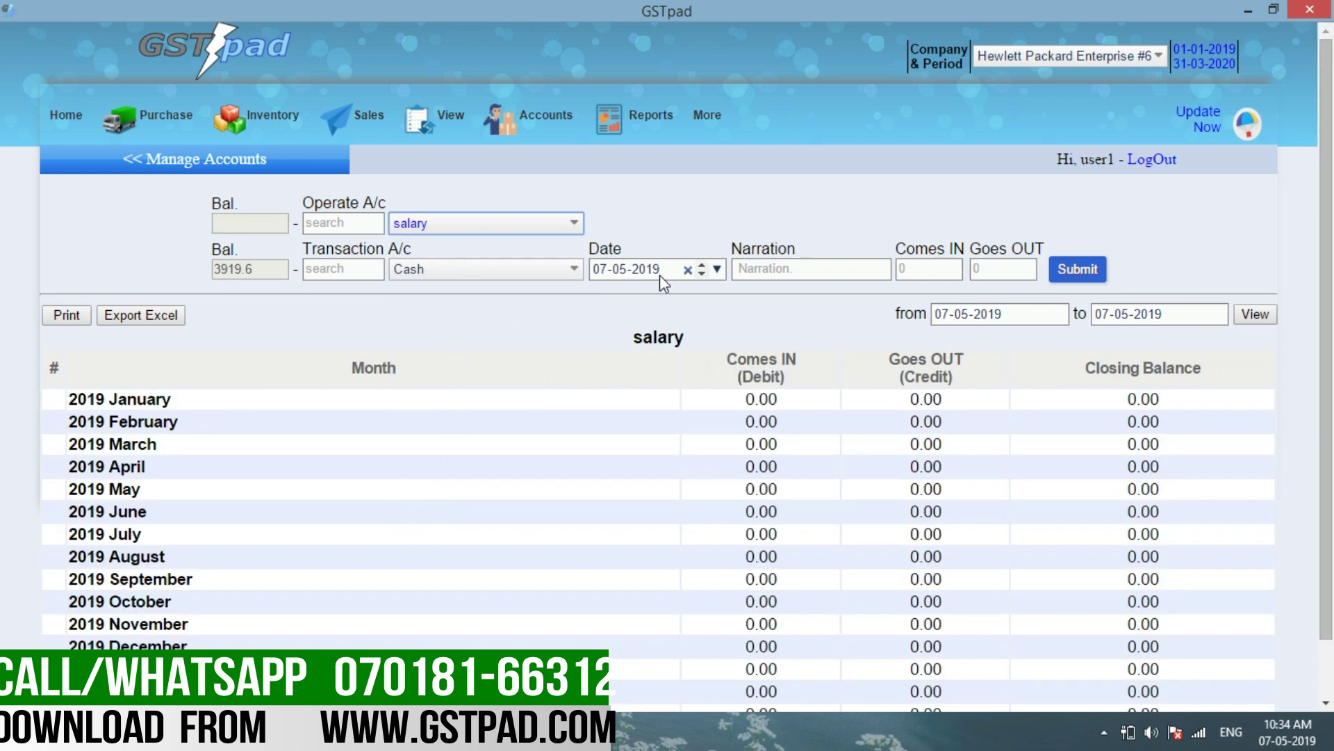
left_click(756, 274)
type("r")
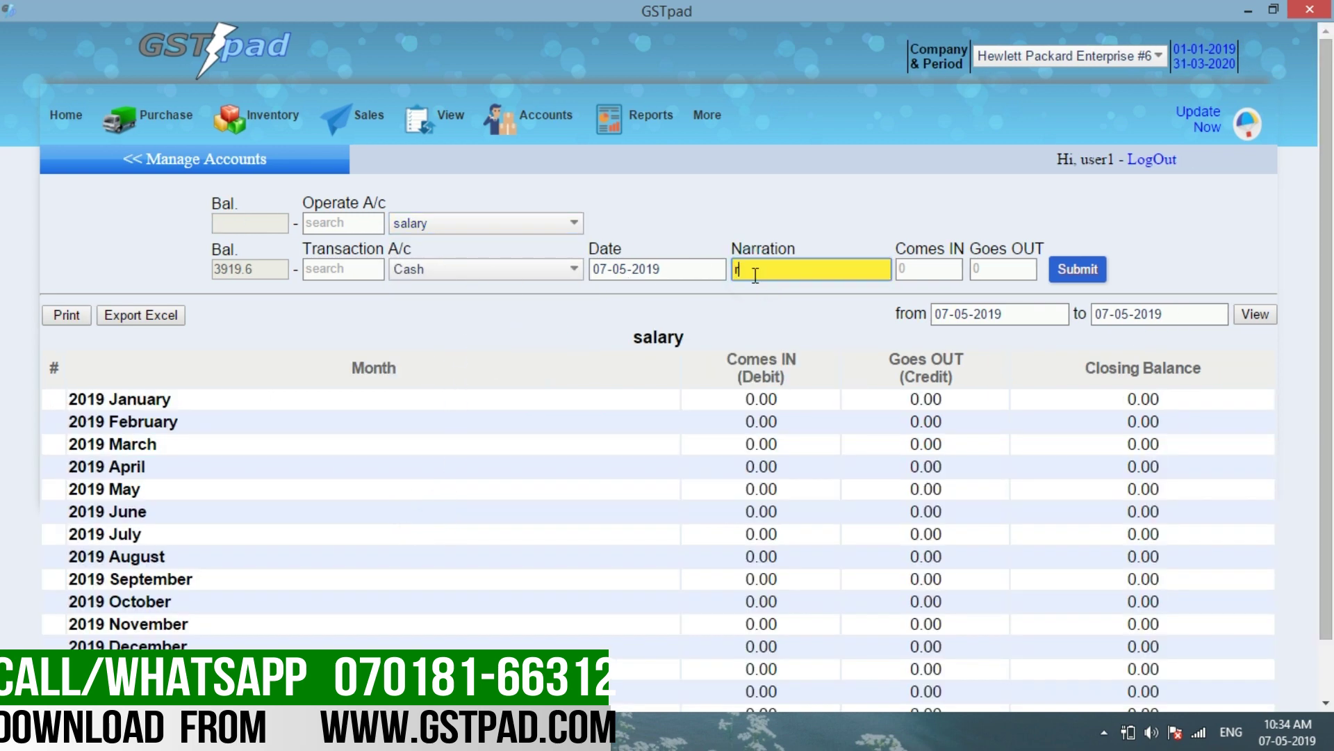
type("am")
left_click(918, 275)
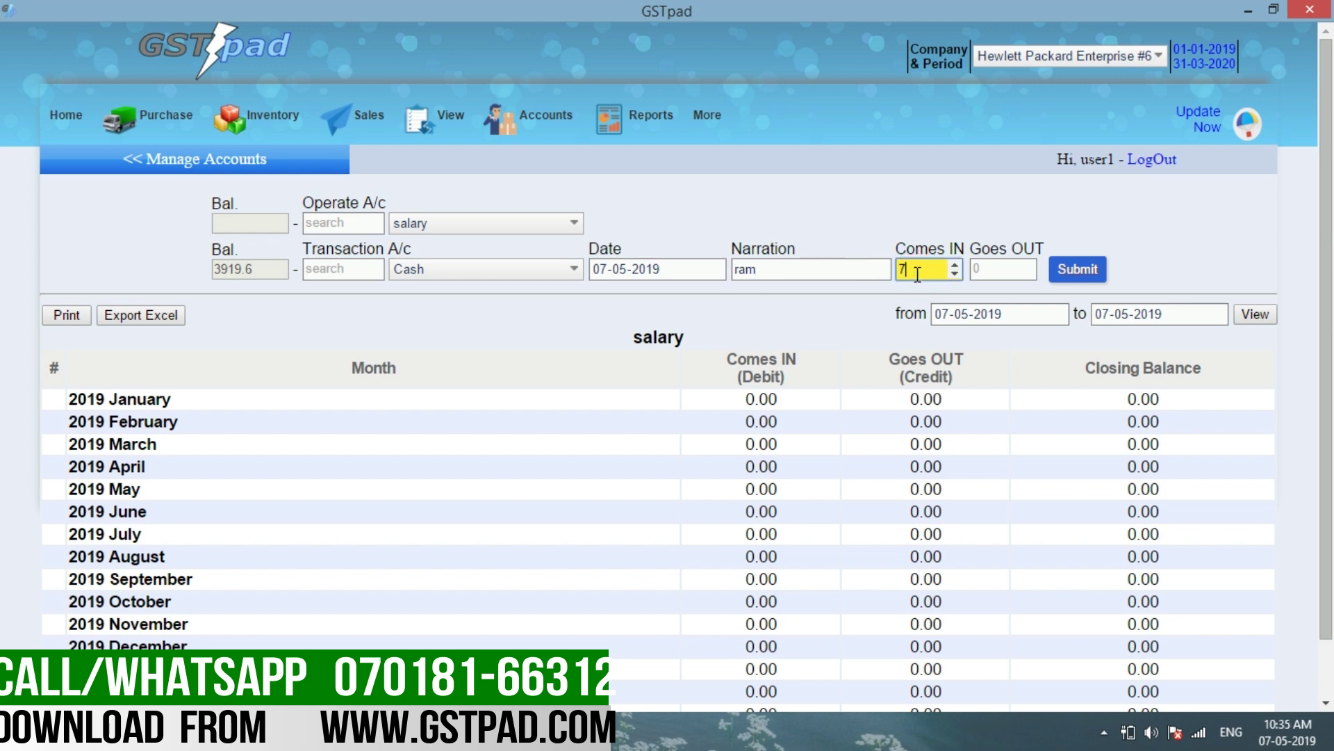
type("7000")
left_click(1086, 274)
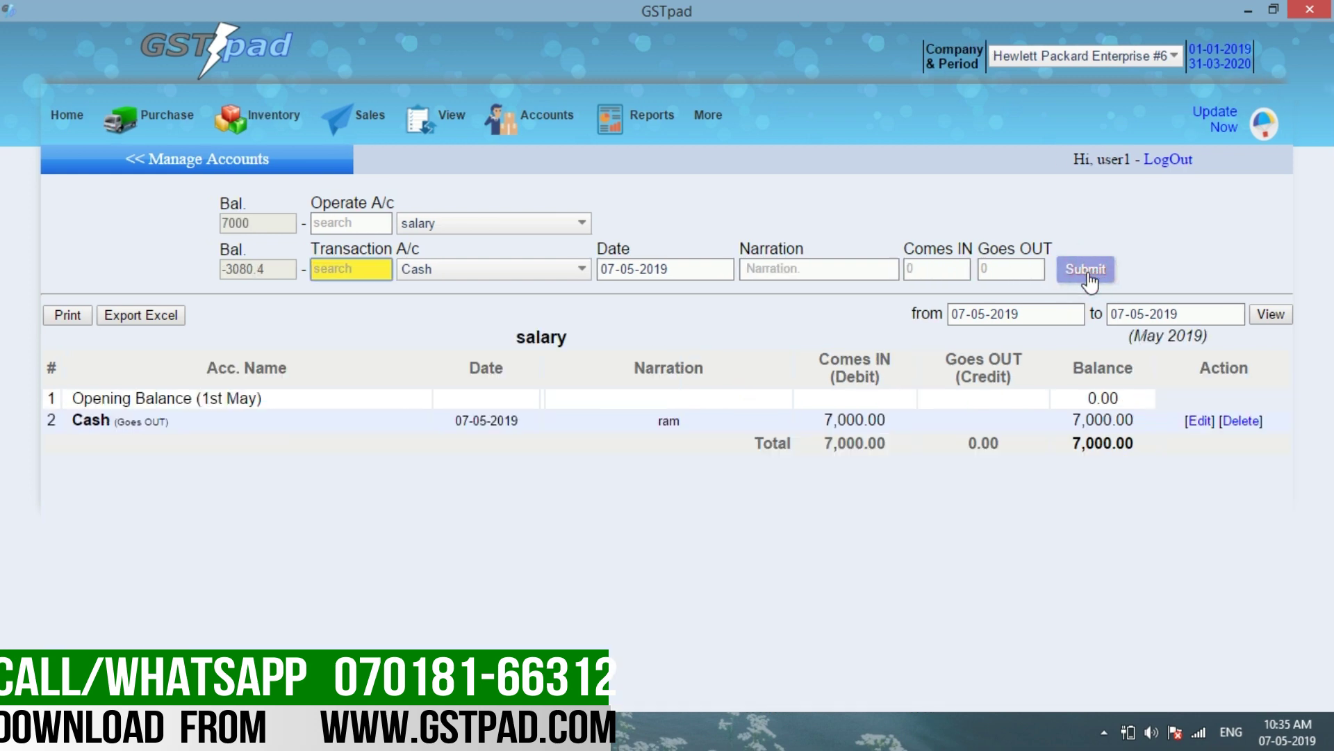
left_click_drag(514, 339, 564, 344)
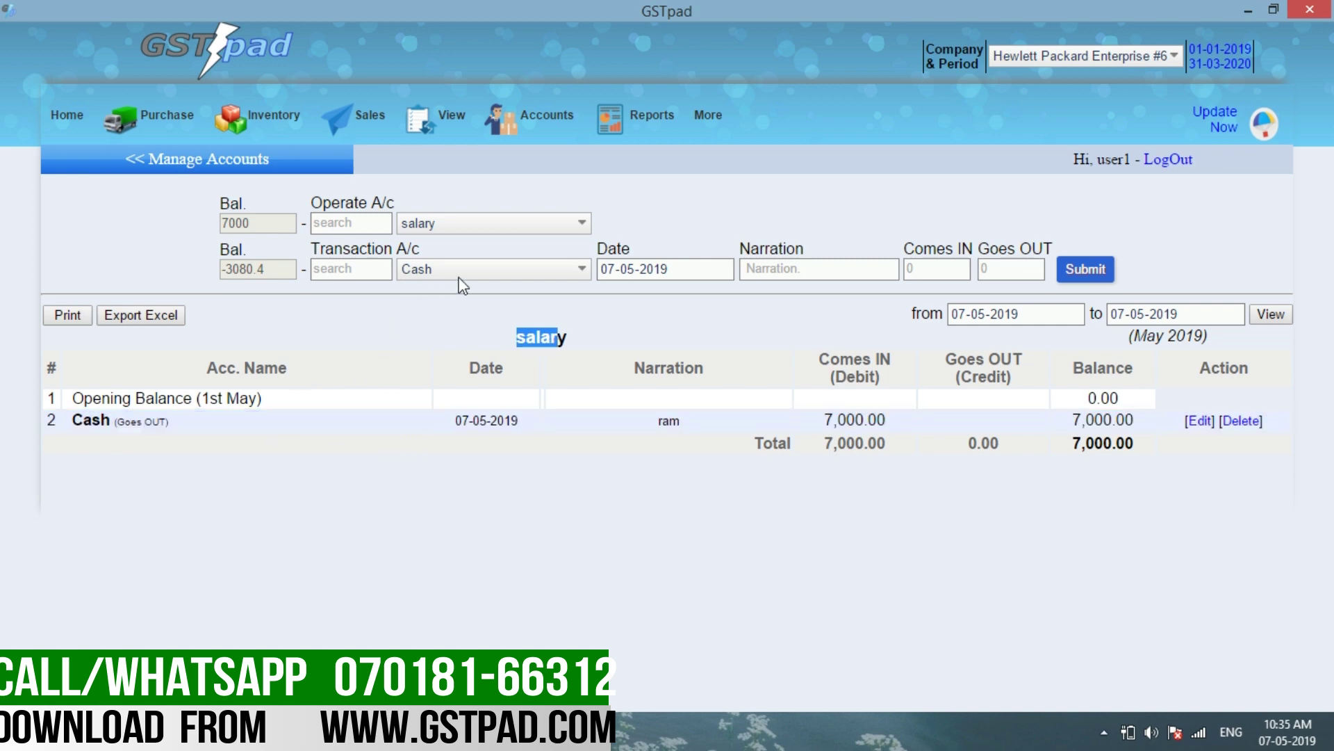
Record a 5000 Comes IN entry in the salary ledger against Cash, with the second employee's name as narration
left_click(768, 267)
type("s")
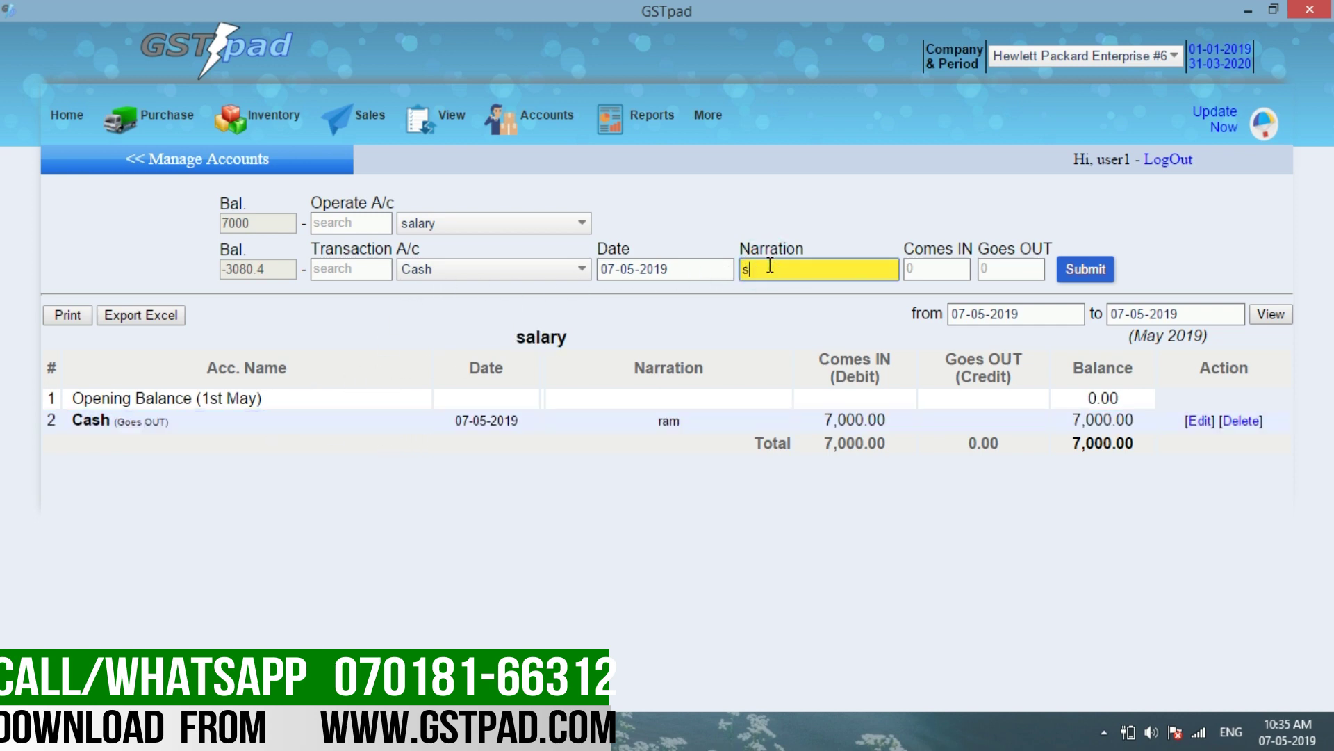
type("ham")
left_click(908, 272)
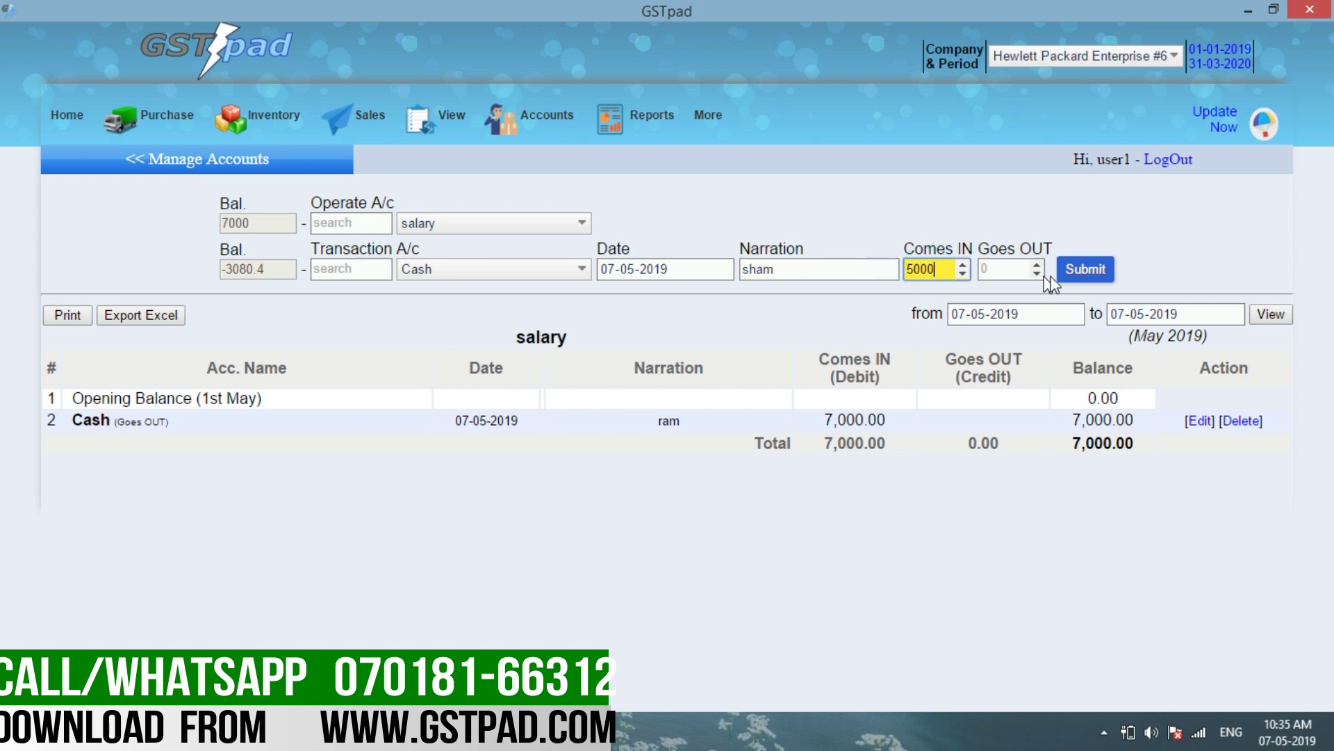
left_click(1078, 281)
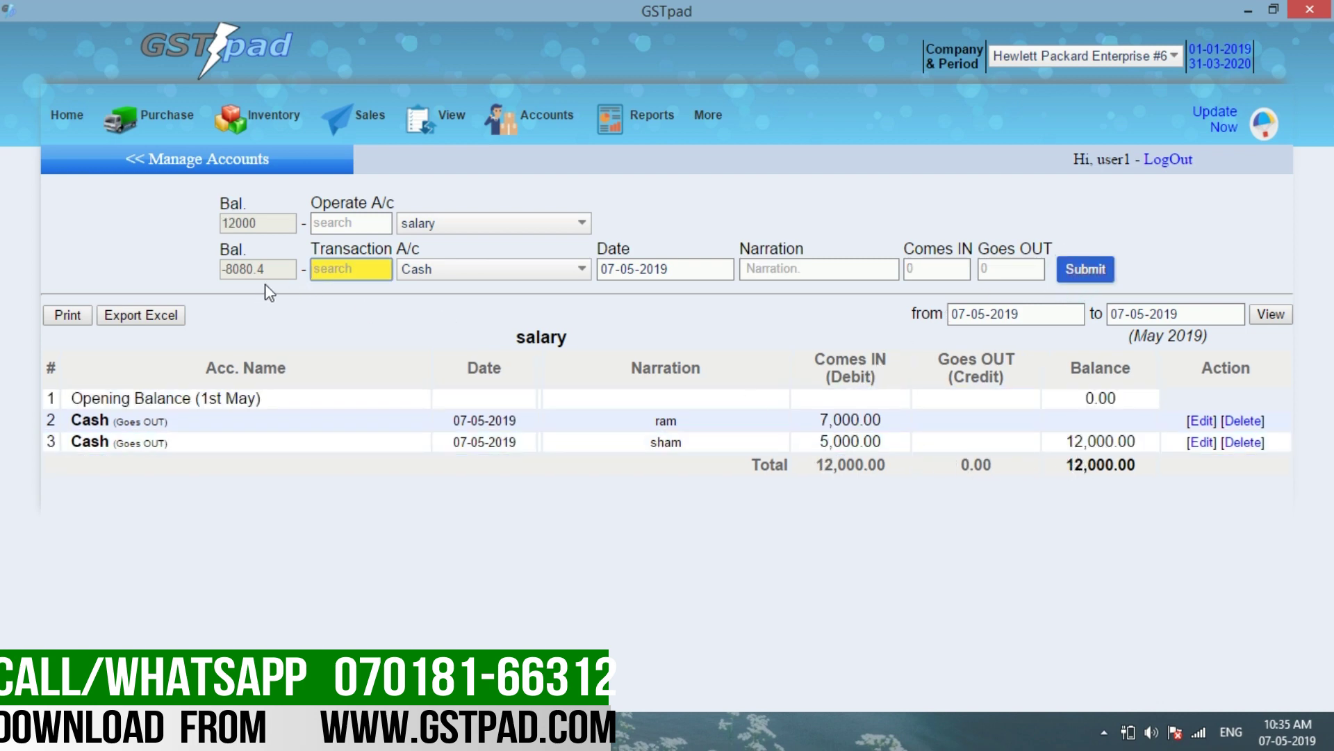
Open the Profit & Loss account statement to review the petrol and salary expenses
mouse_move(525, 119)
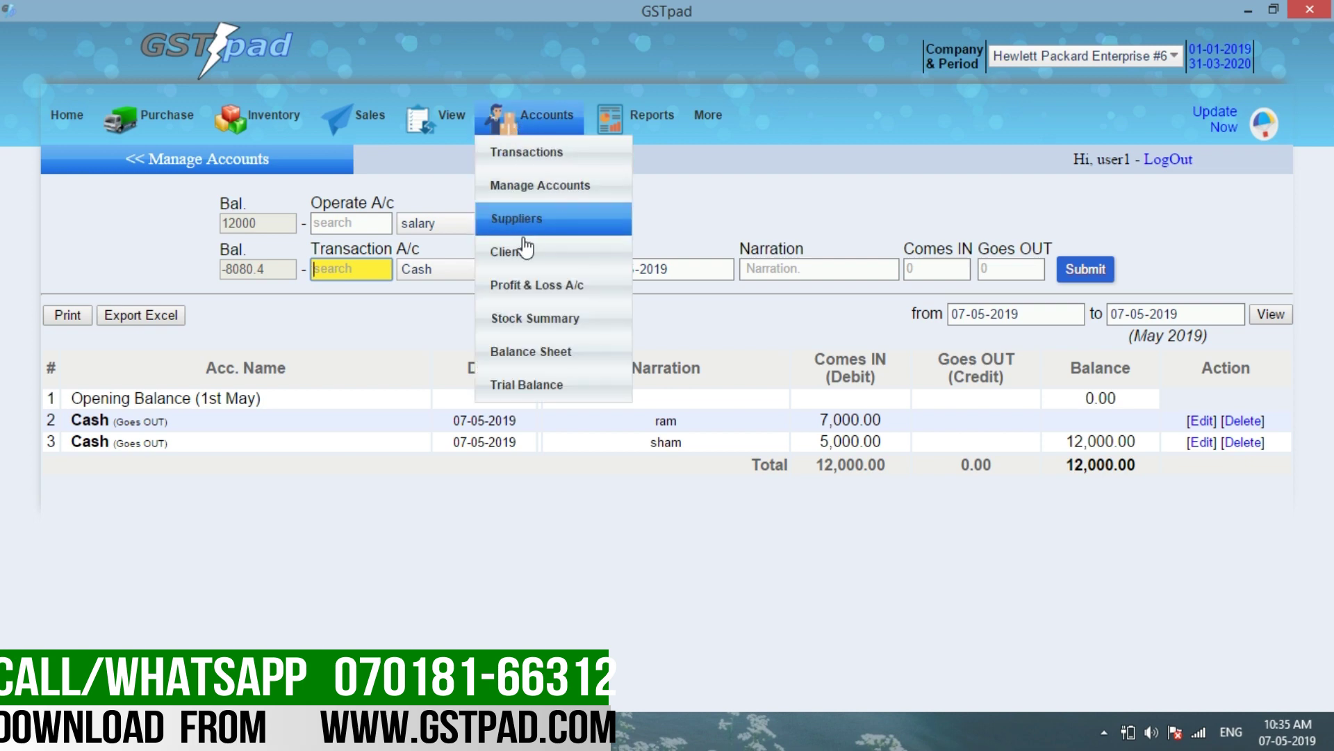
left_click(528, 287)
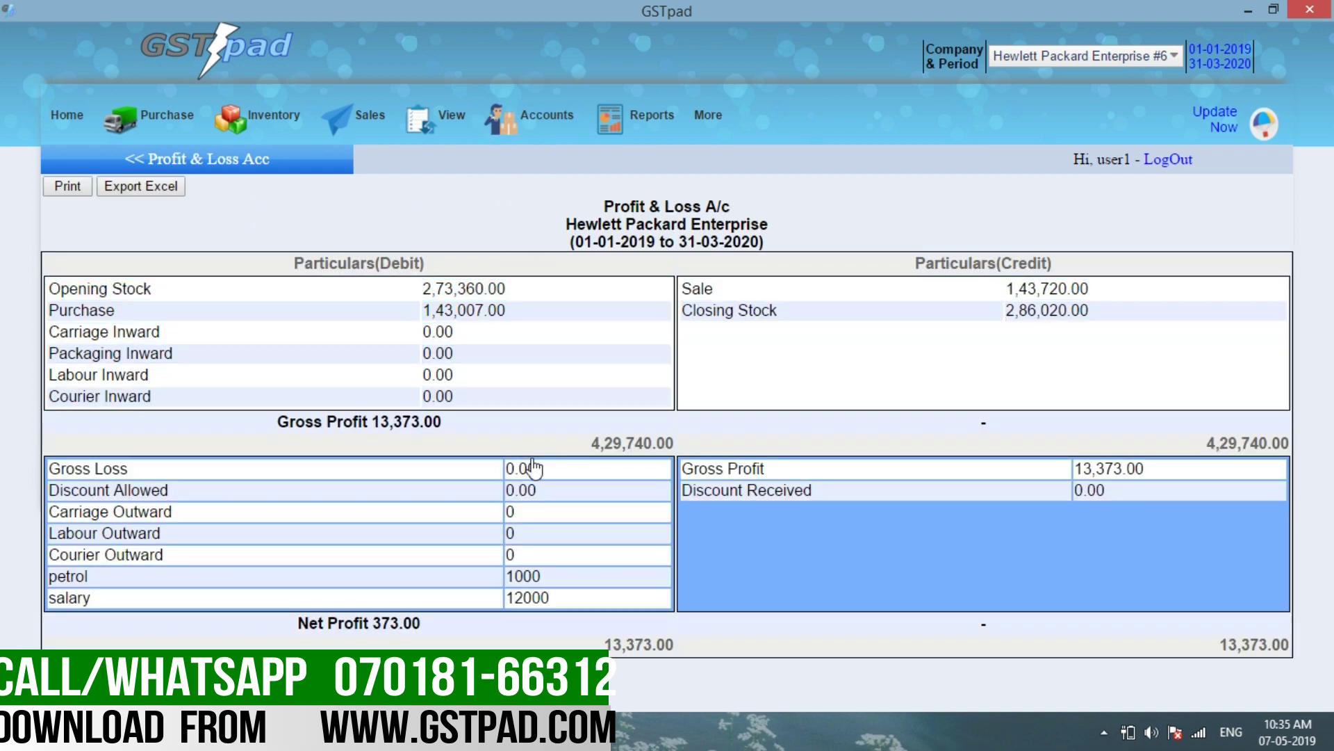